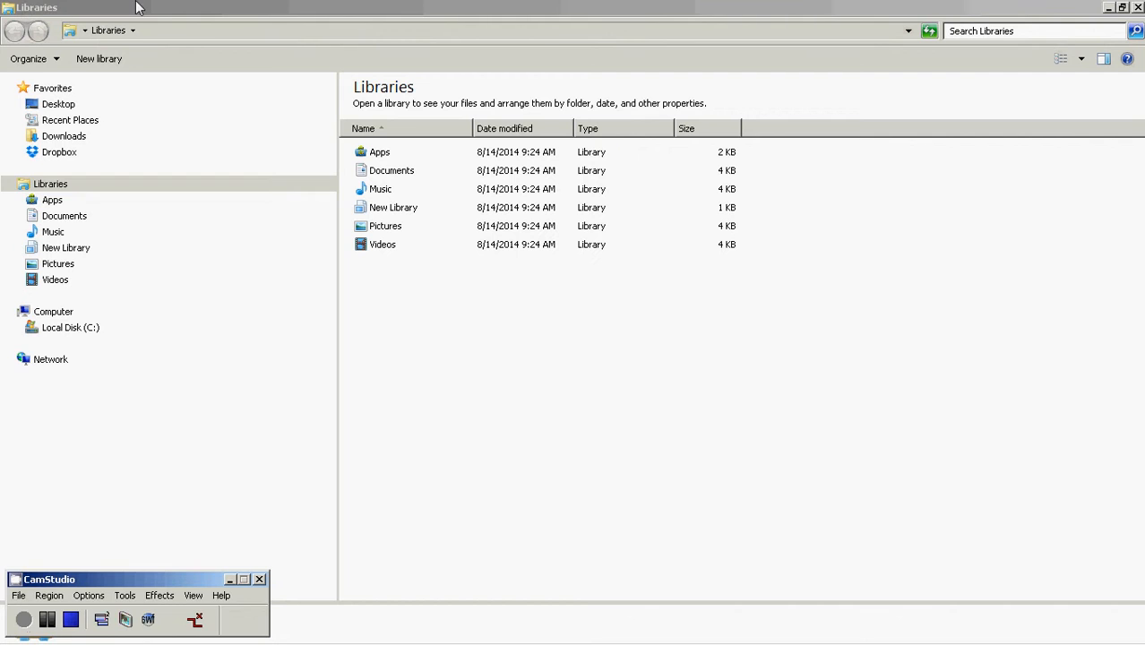
Open the Hr folder on Local Disk (C:) and launch payroll.exe
click(141, 6)
click(18, 328)
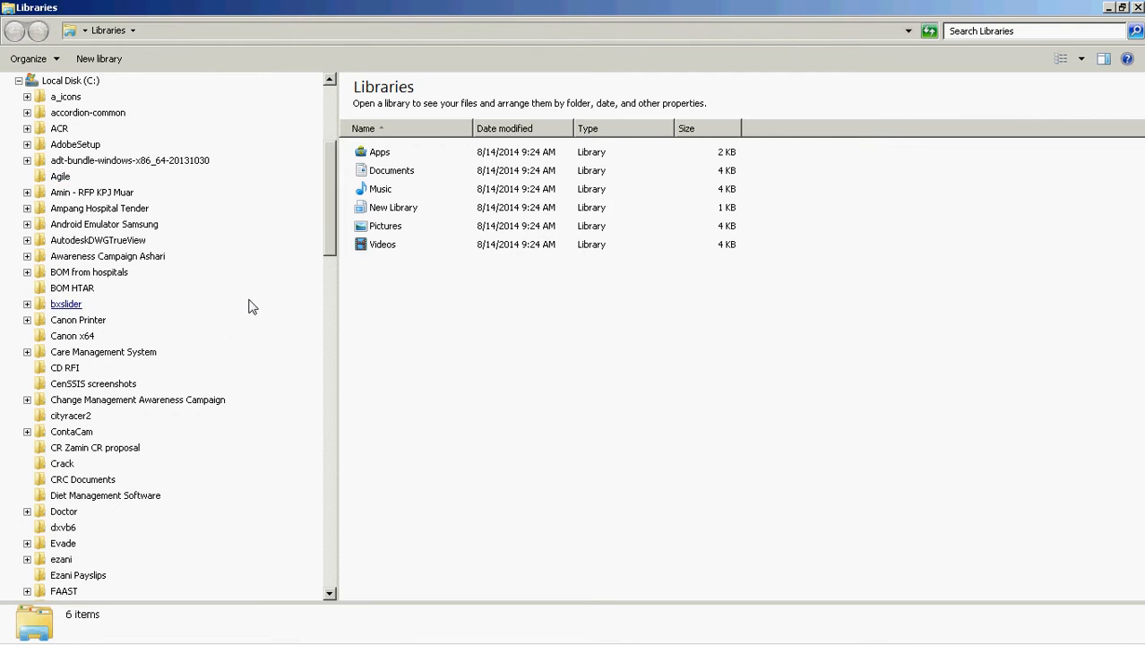
drag(330, 235, 329, 311)
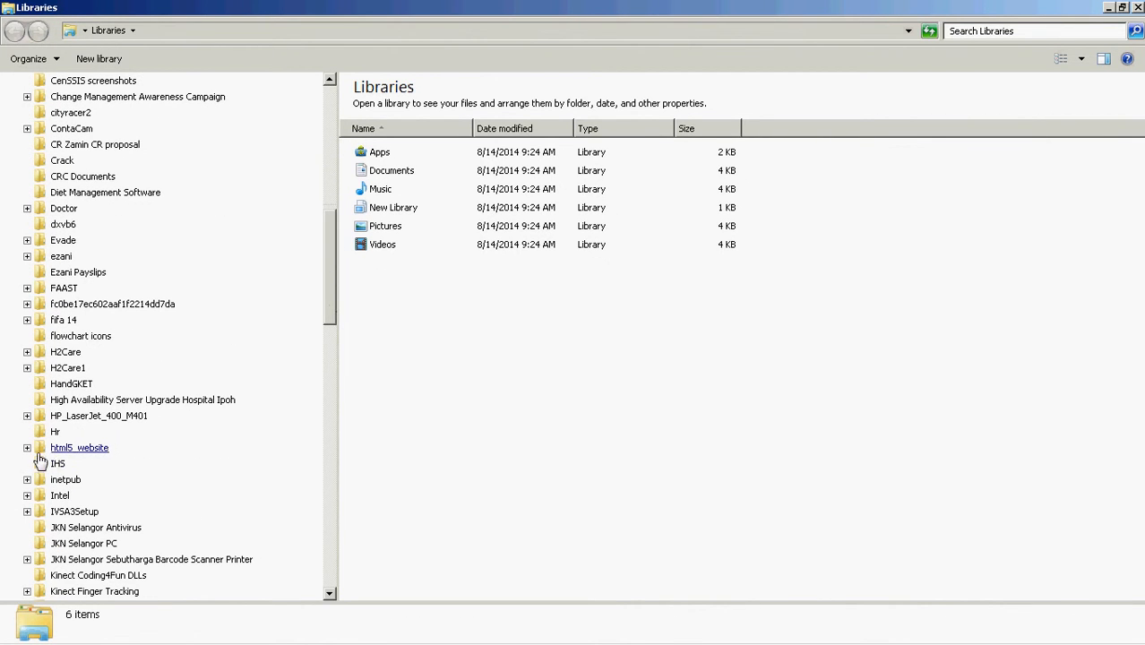
click(54, 432)
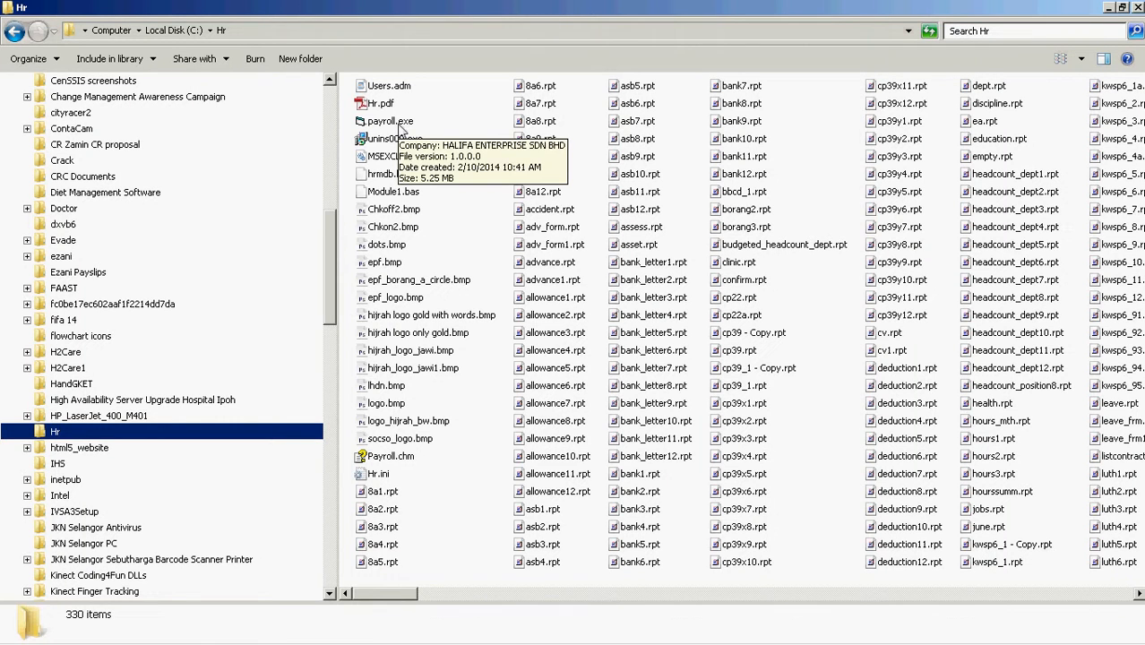
click(394, 122)
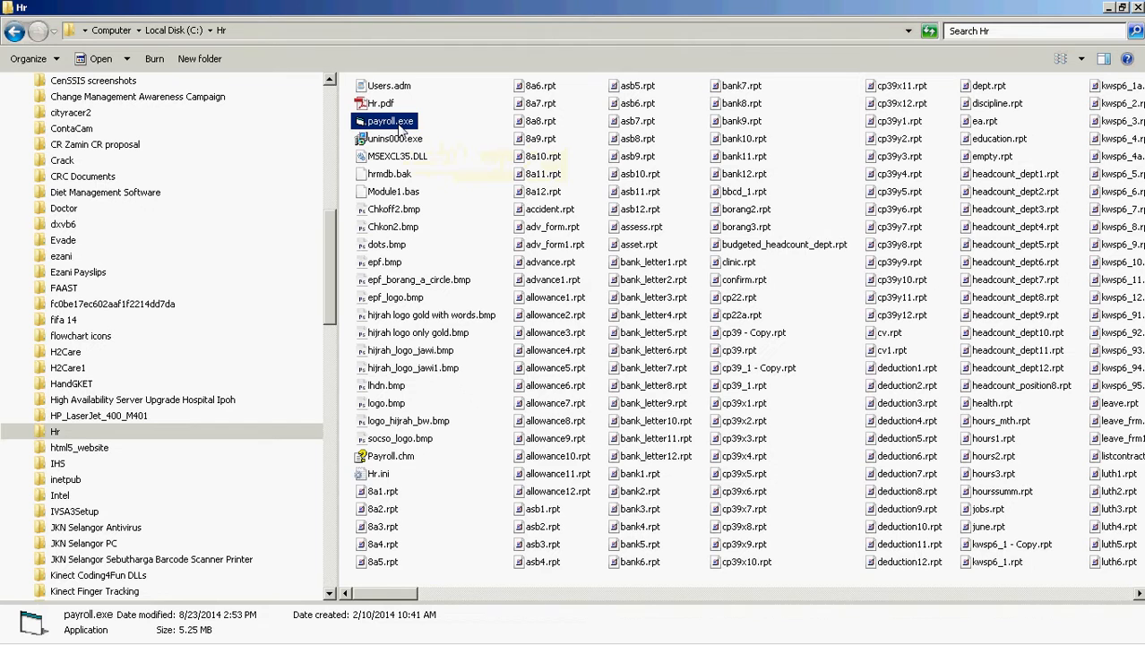
double_click(400, 128)
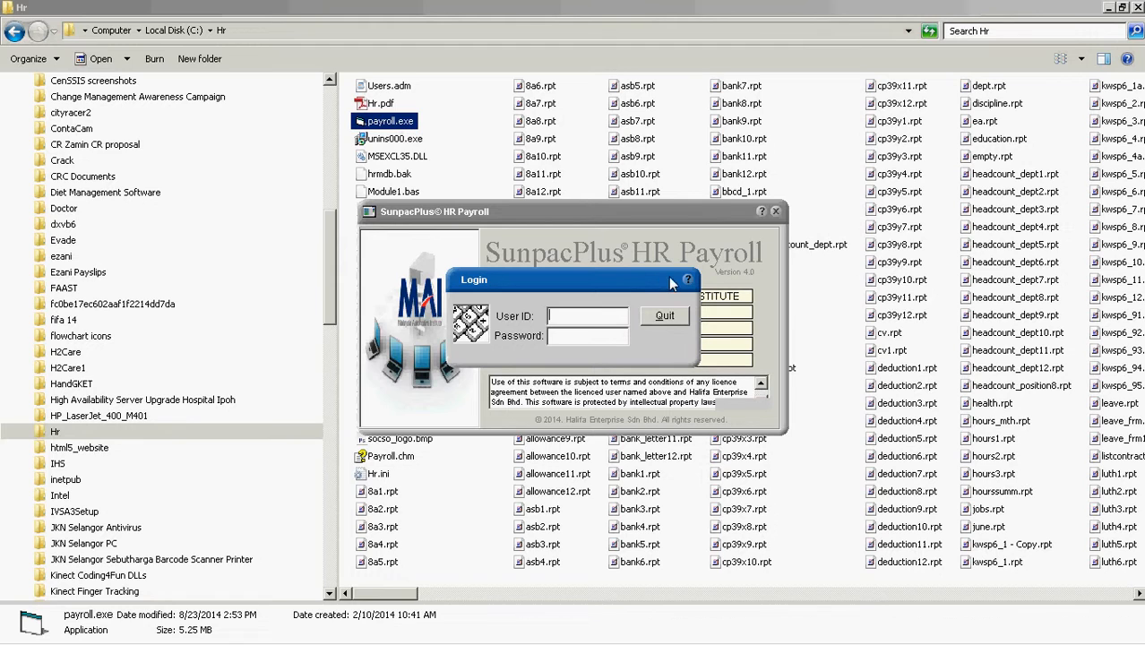
Log in with the user ID and password, and dismiss the Tip of the Day and welcome messages
text(****)
key(Tab)
text(*********)
key(Return)
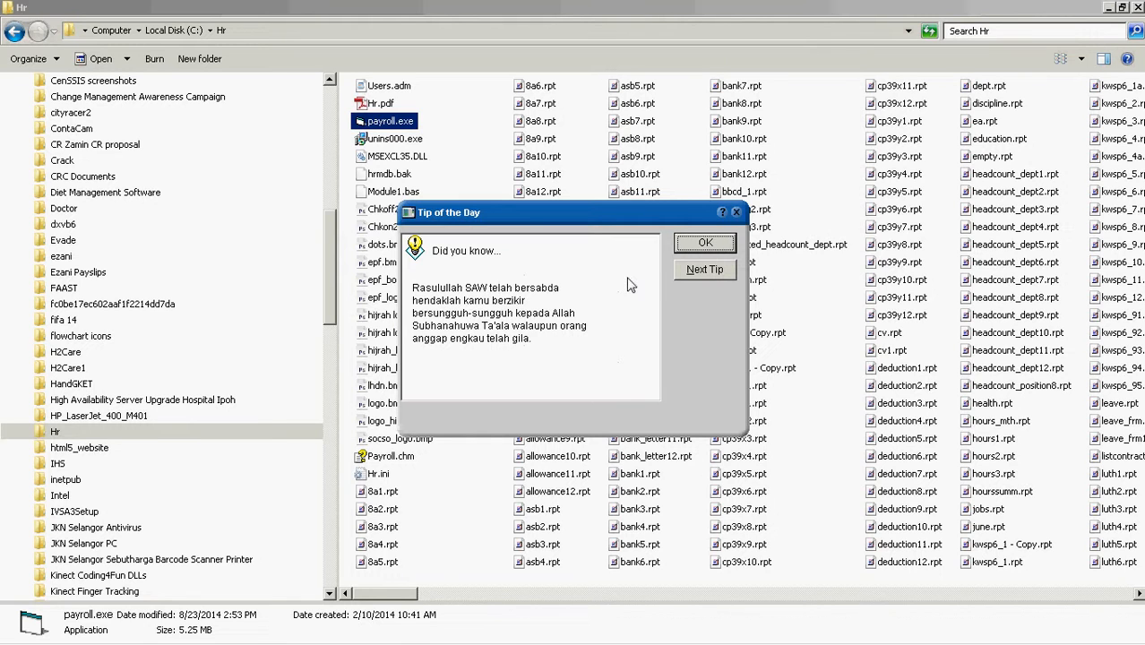
click(707, 245)
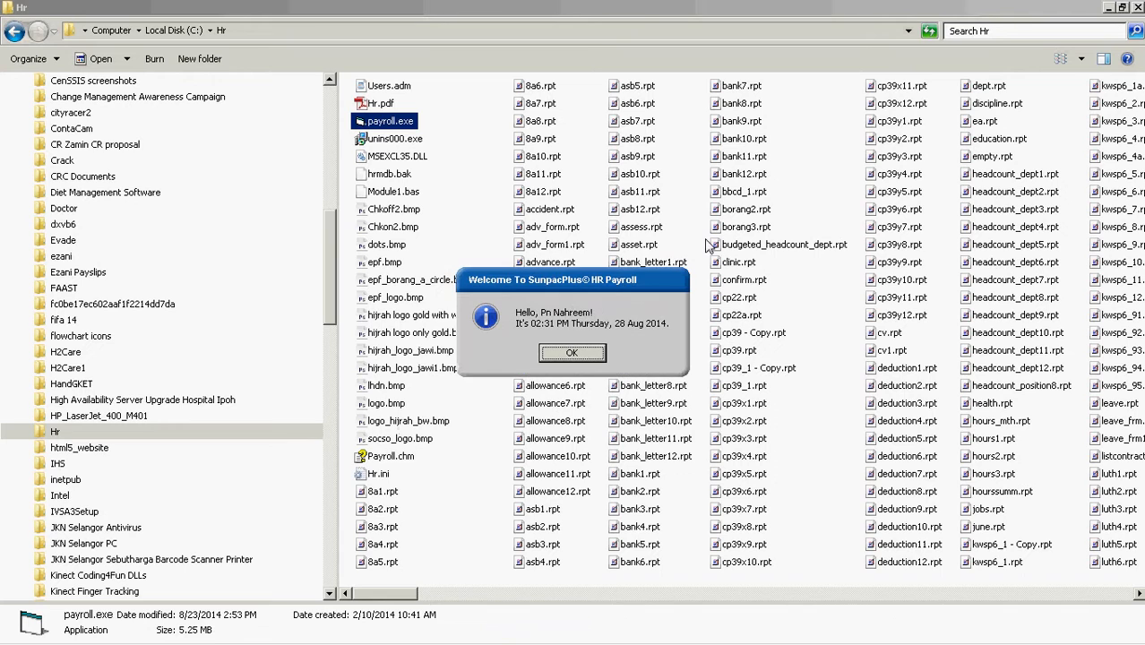
click(572, 355)
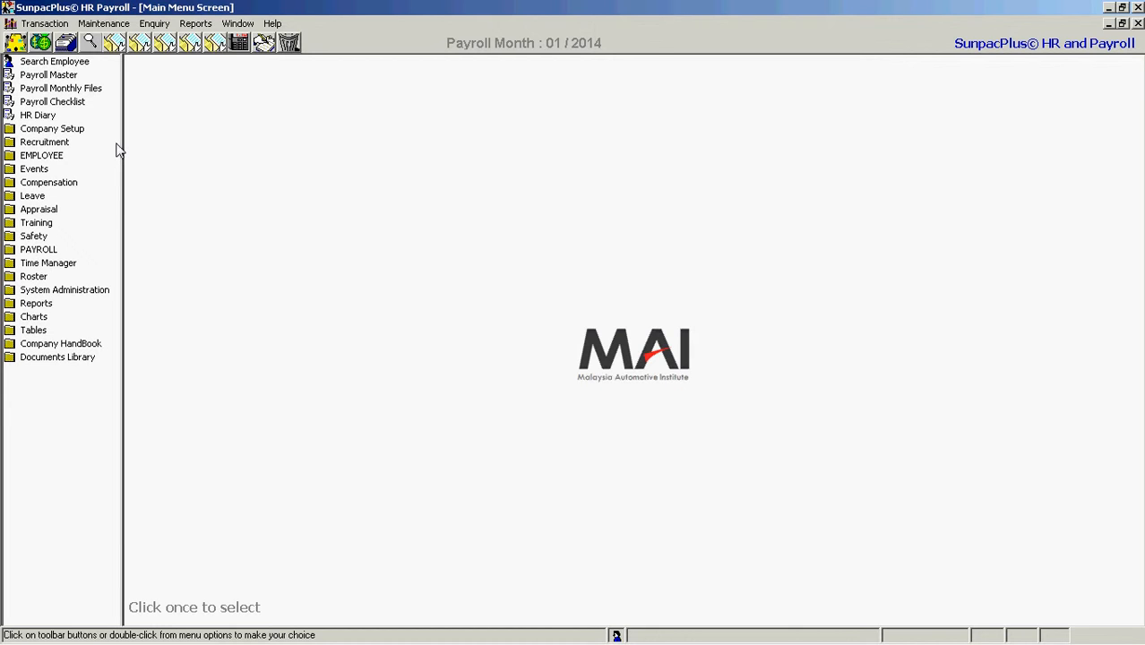
Browse the contents of the Company Setup and EMPLOYEE modules, and check the icon view options
click(53, 130)
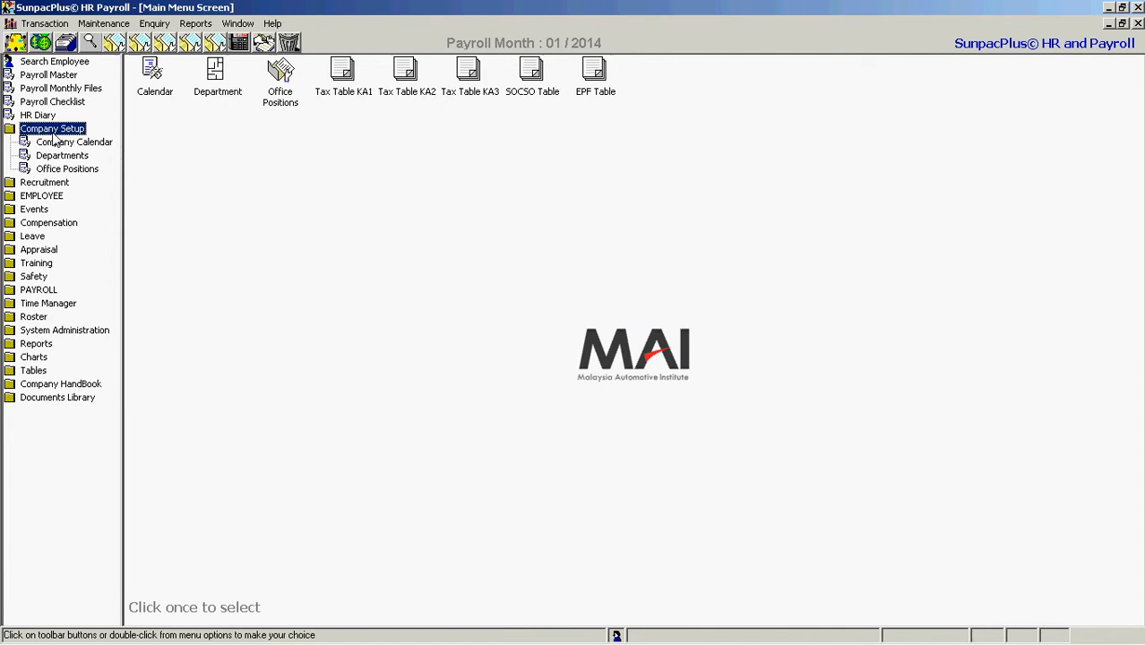
click(46, 199)
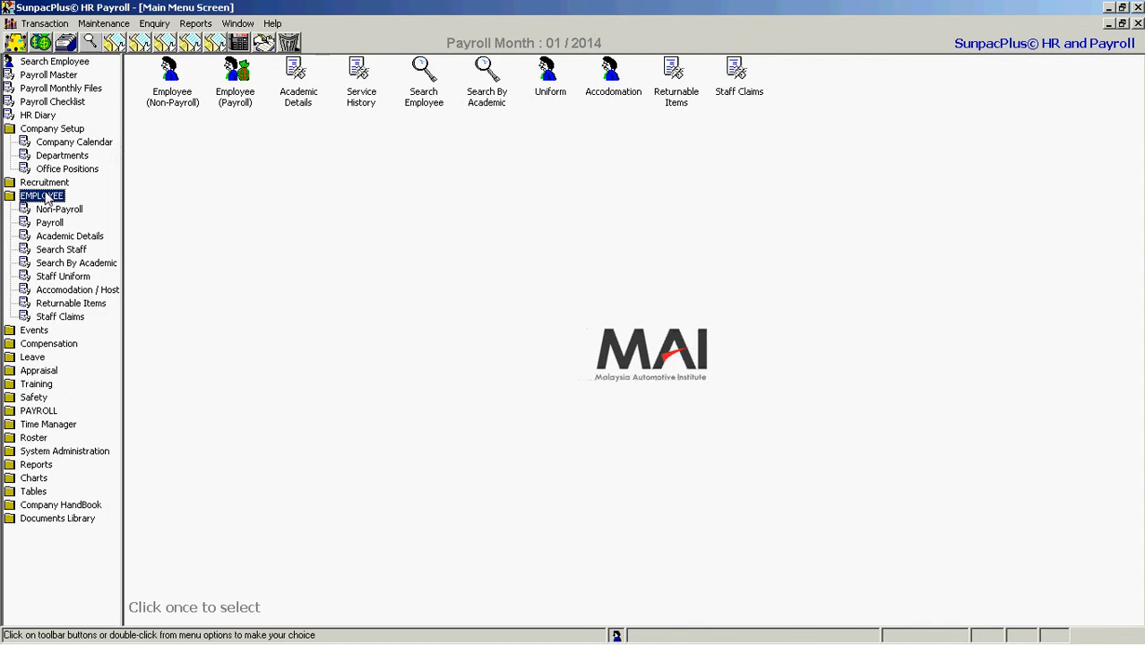
click(48, 199)
click(47, 131)
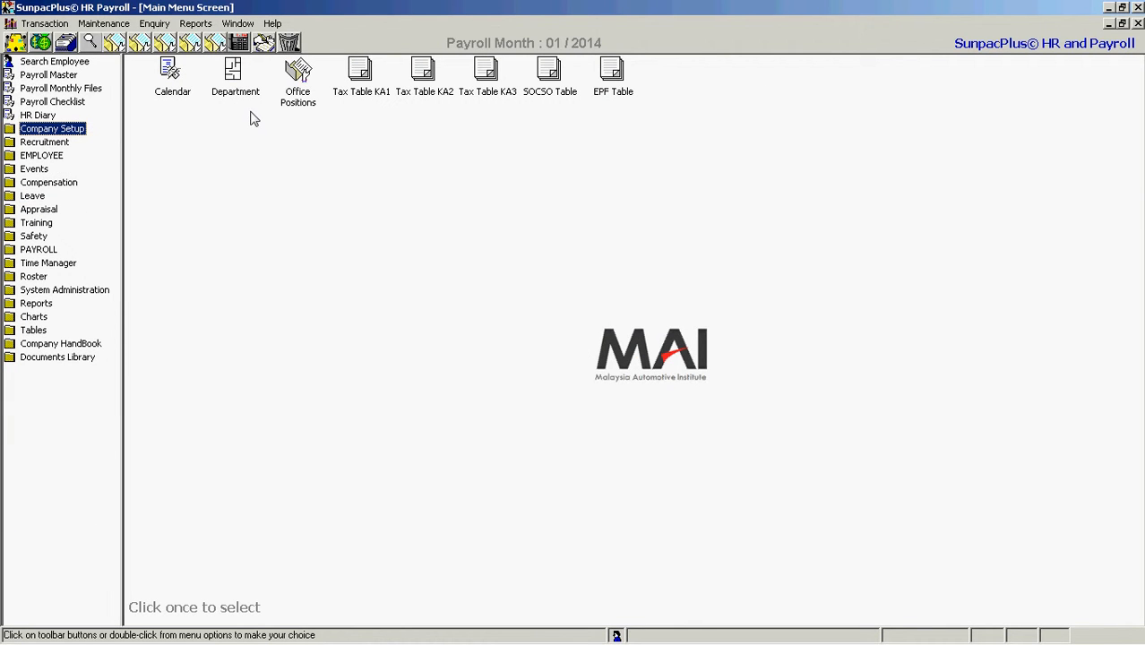
right_click(437, 130)
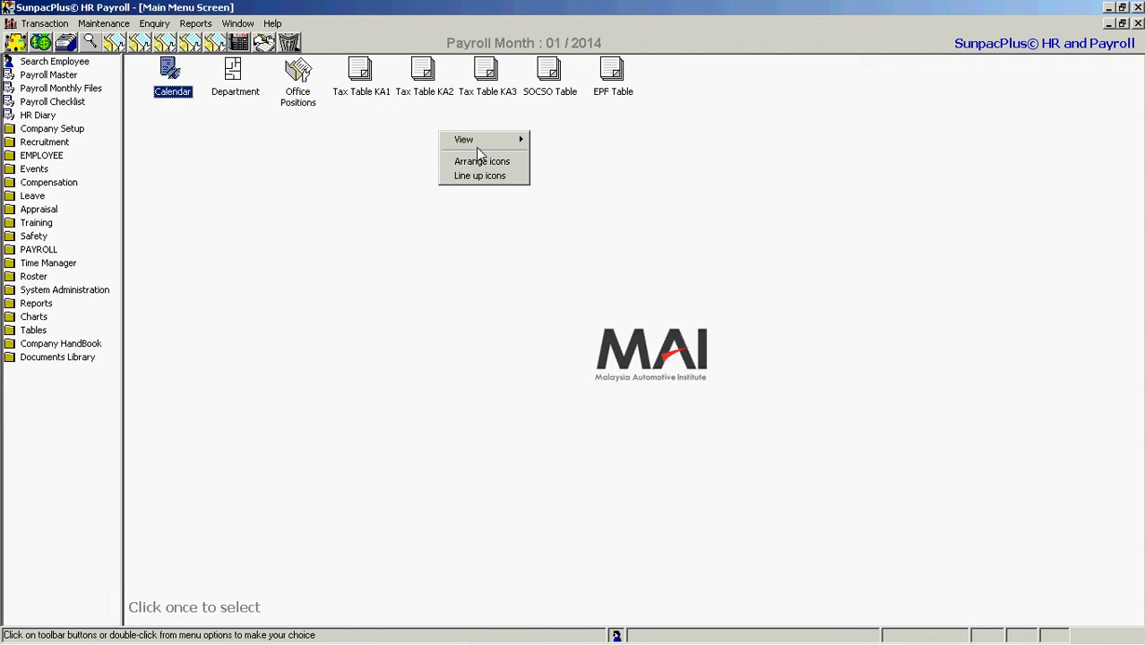
mouse_move(479, 143)
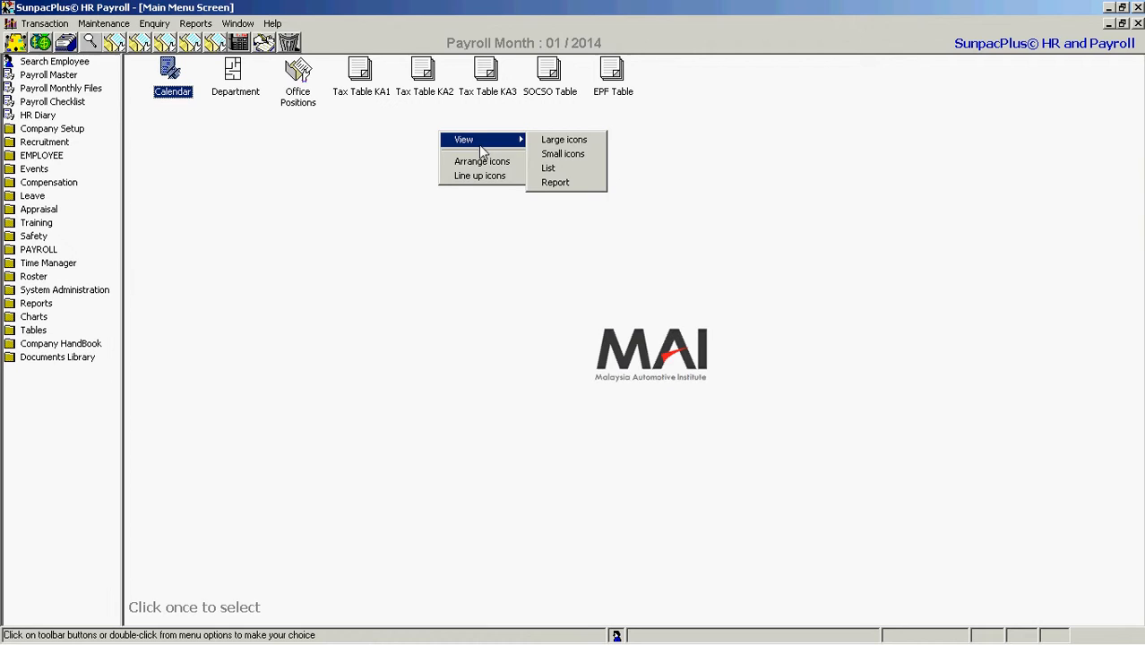
click(385, 117)
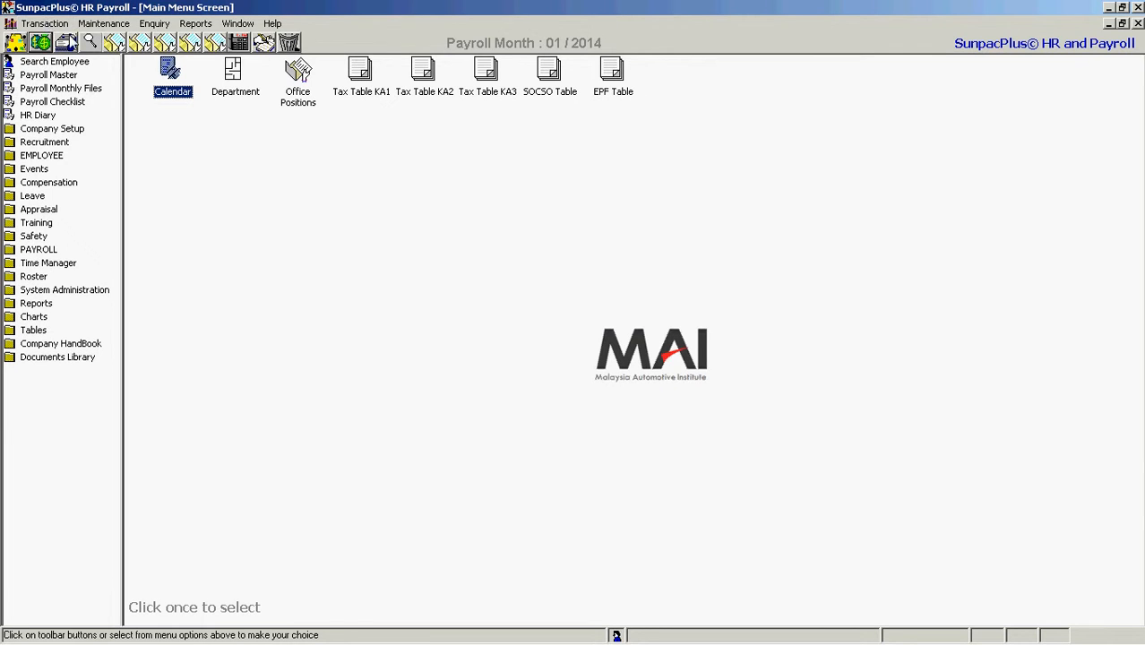
click(43, 25)
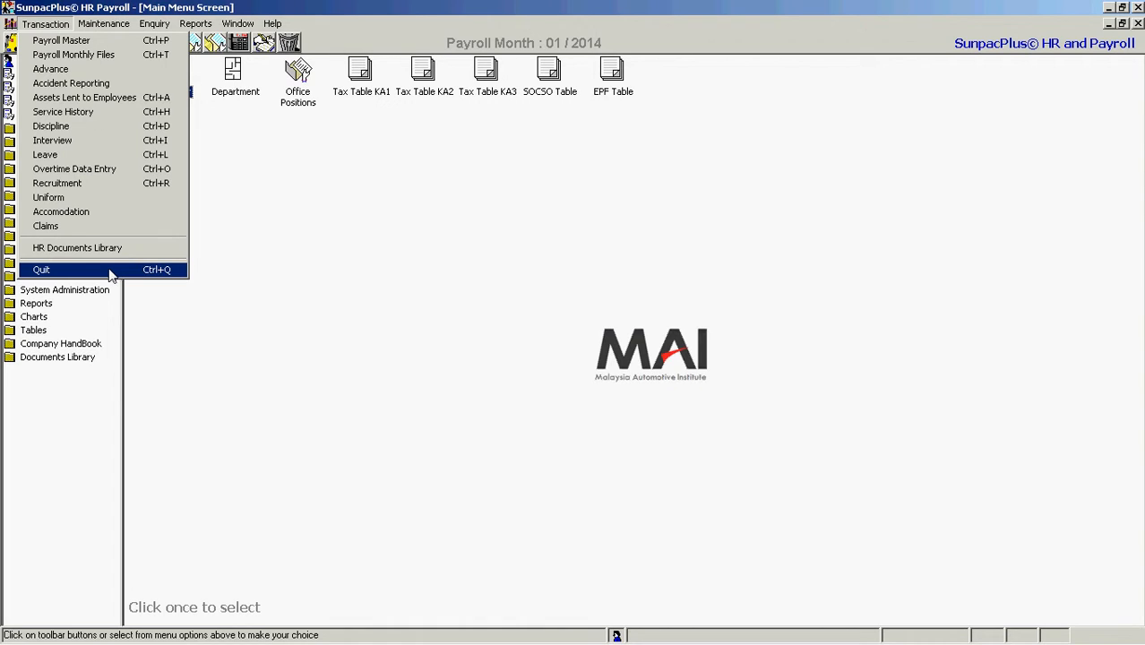
mouse_move(92, 27)
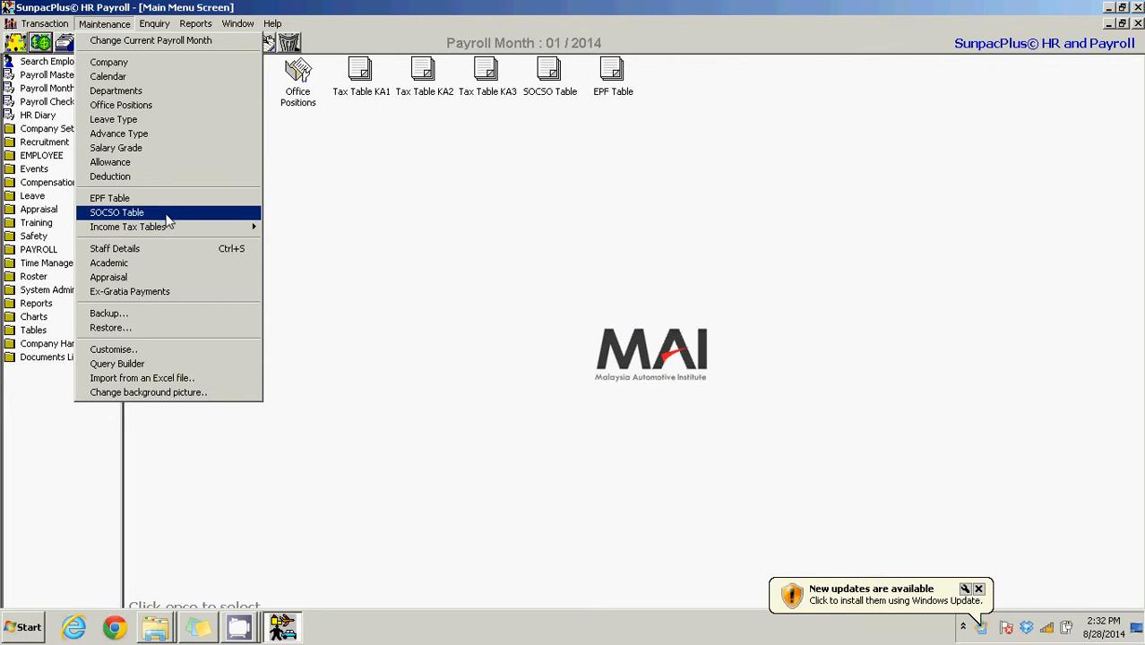
mouse_move(170, 232)
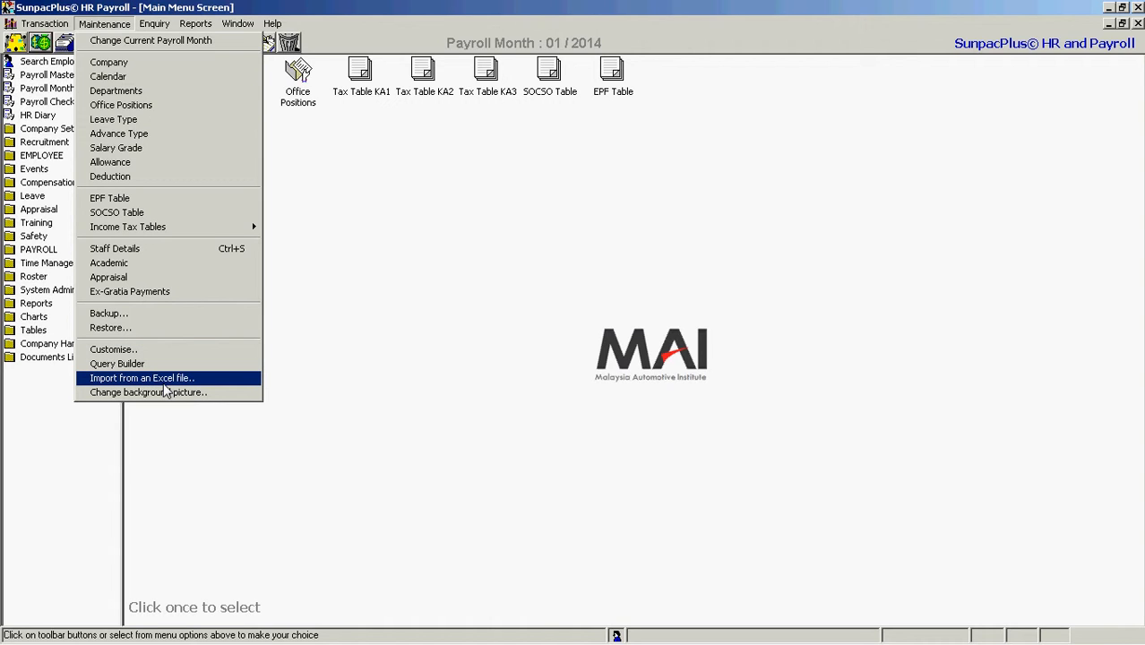
mouse_move(163, 27)
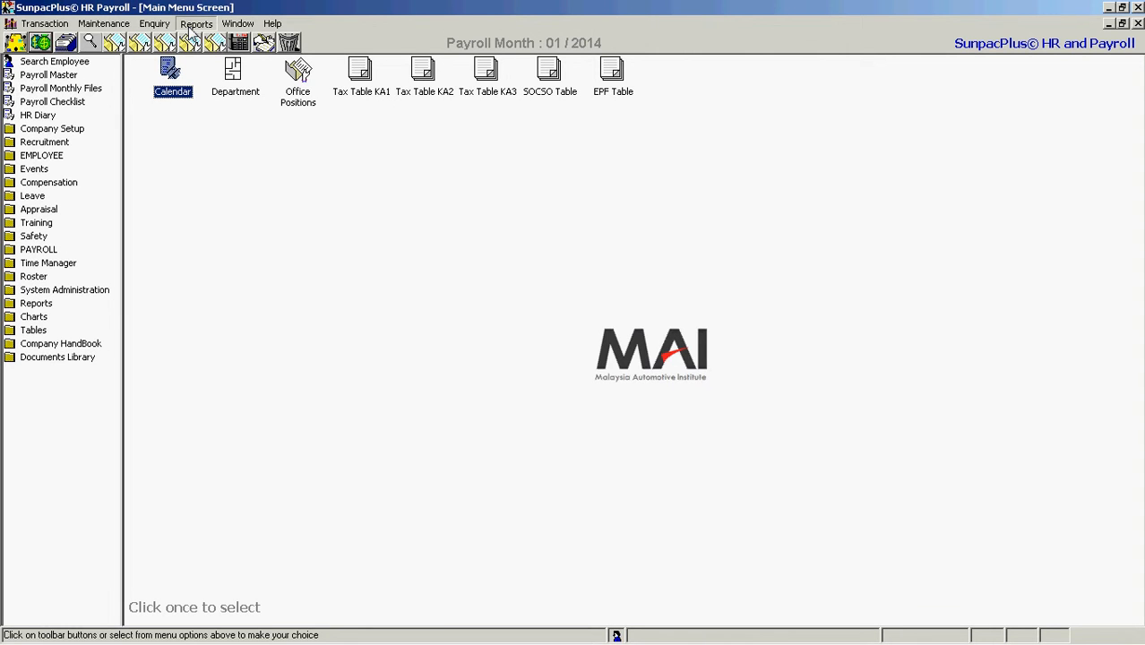
Look through the whole list of printable reports and close it
click(194, 25)
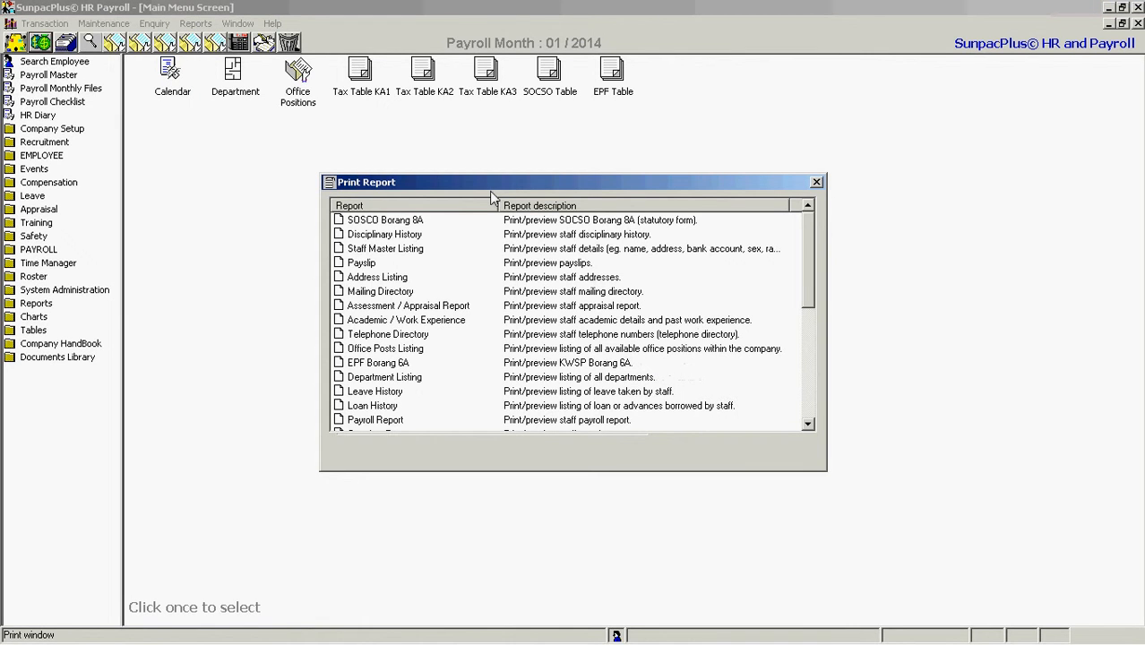
mouse_move(807, 269)
mouse_down()
mouse_move(807, 373)
mouse_move(801, 263)
mouse_up()
drag(801, 262, 816, 348)
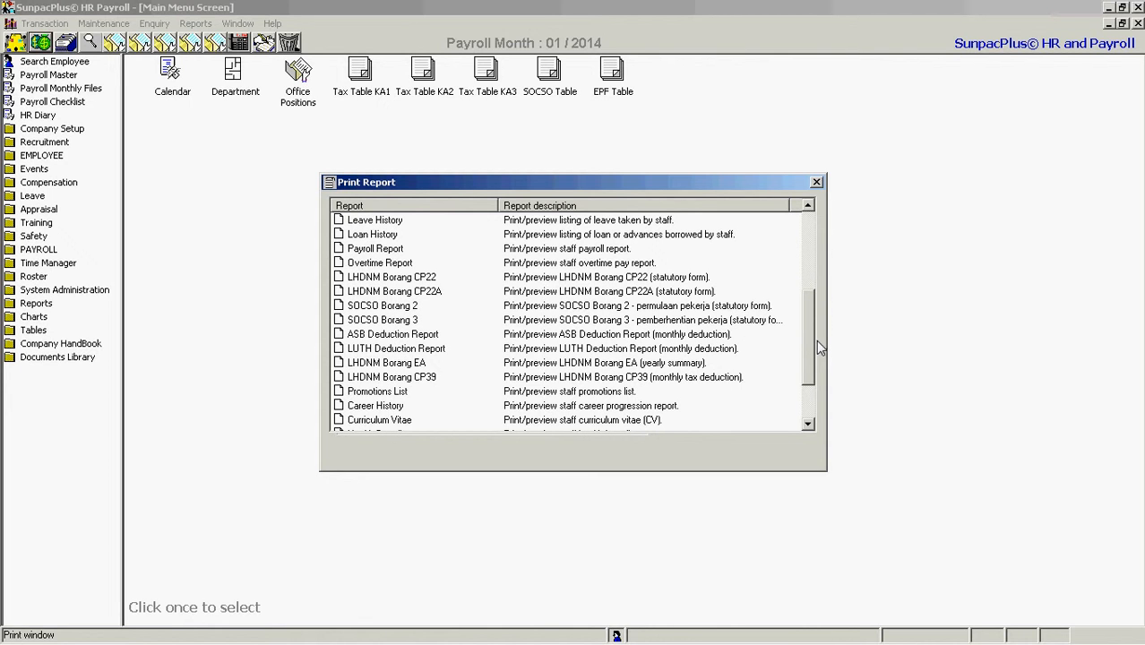
scroll(816, 340, down, 2)
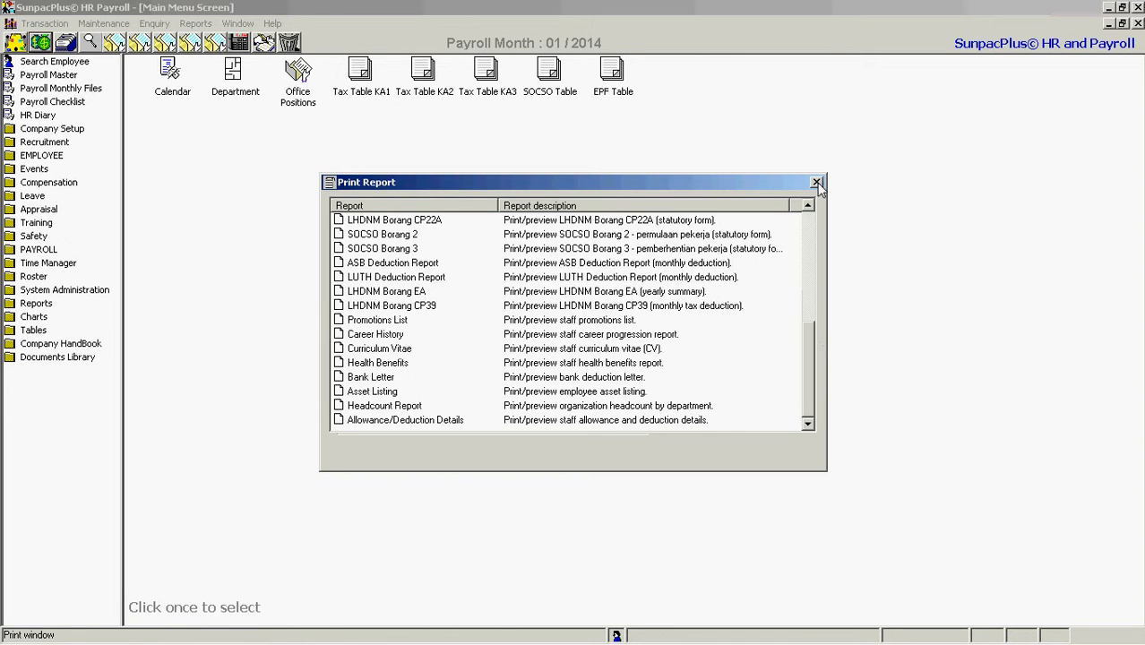
click(816, 182)
click(238, 24)
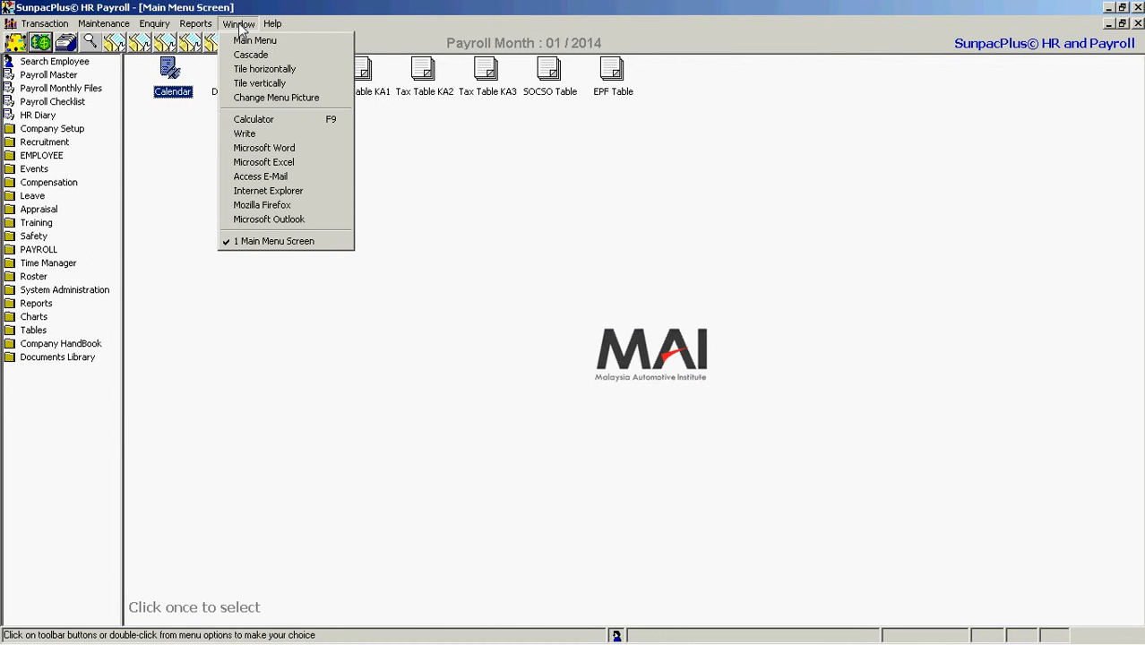
click(293, 124)
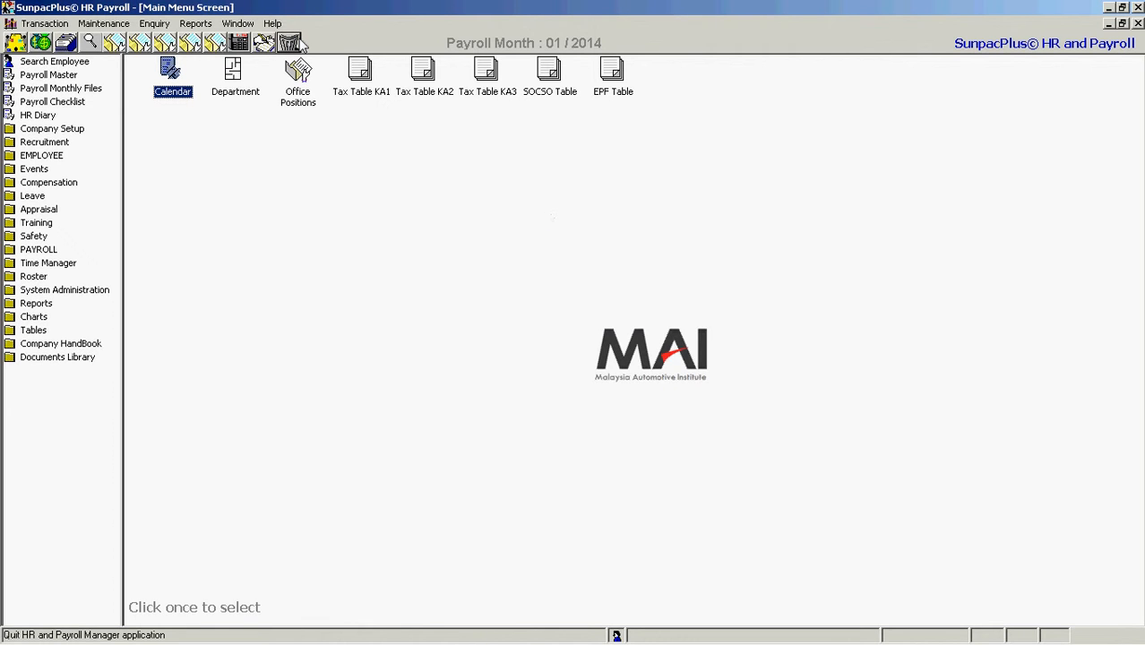
click(274, 24)
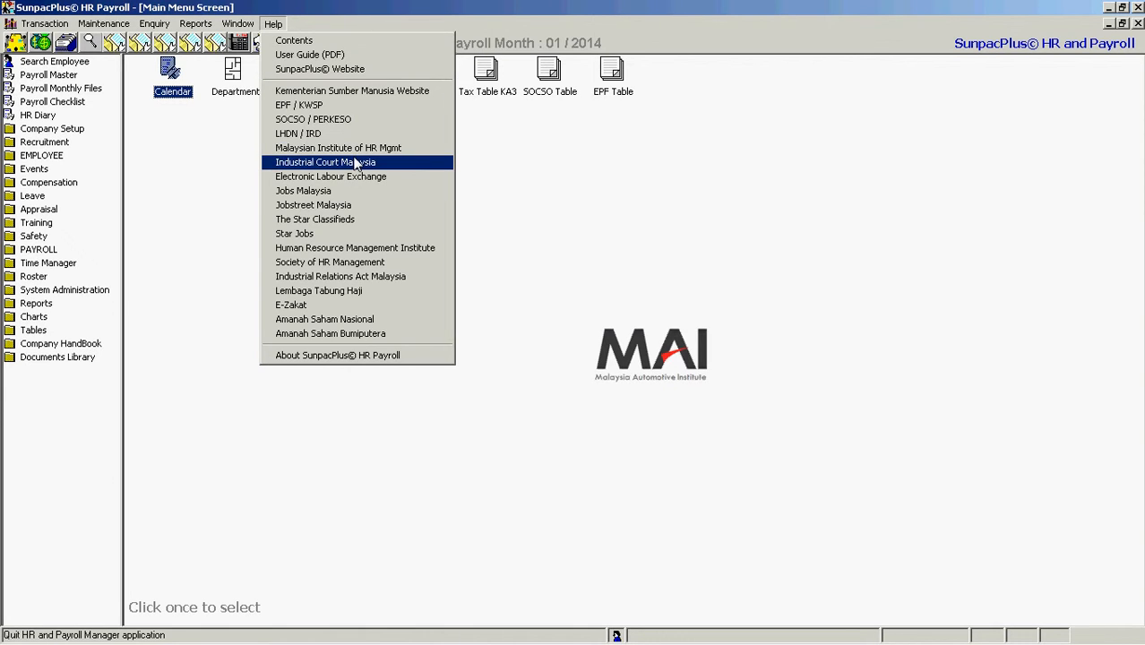
click(338, 7)
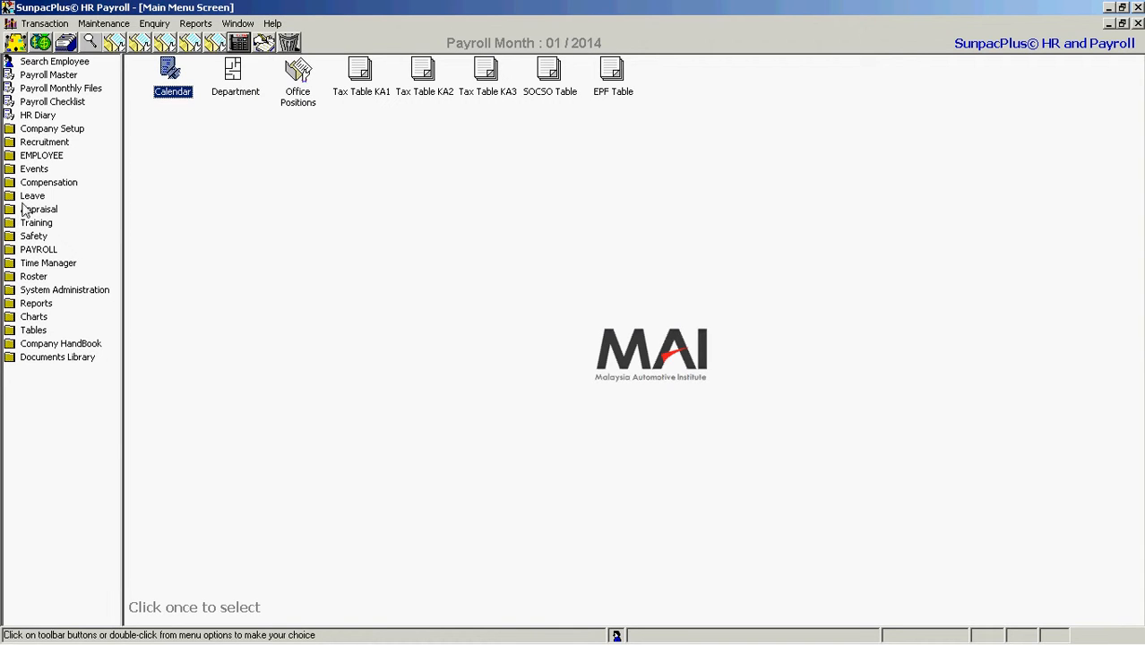
Open the employee search and search the staff details by Staff No for "abd"
click(55, 63)
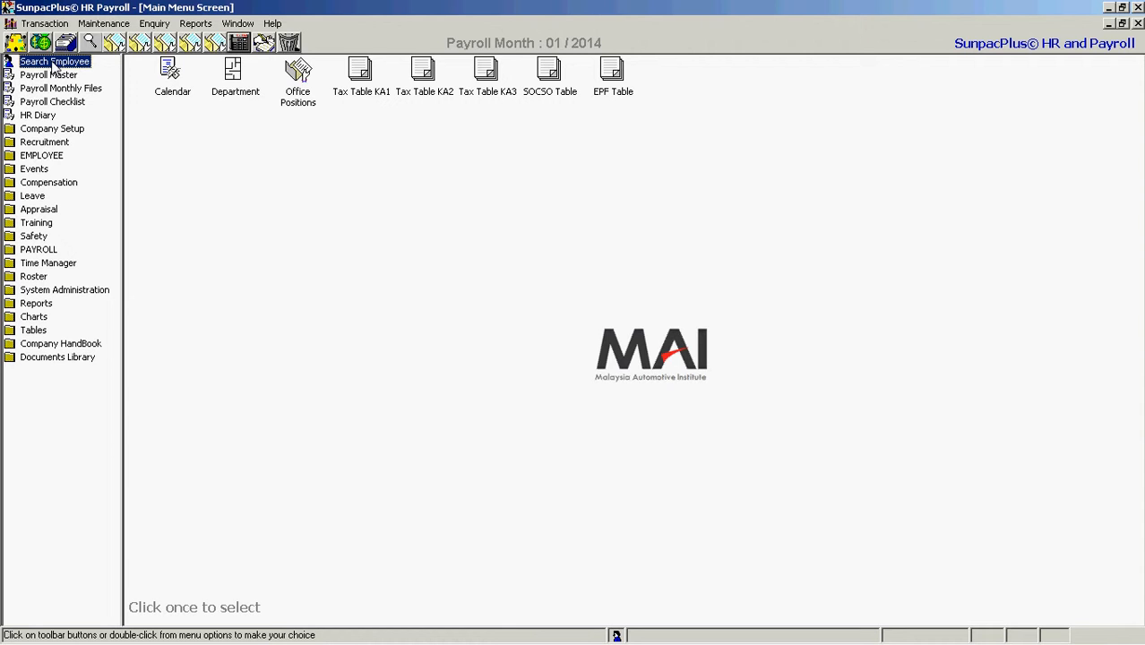
double_click(44, 63)
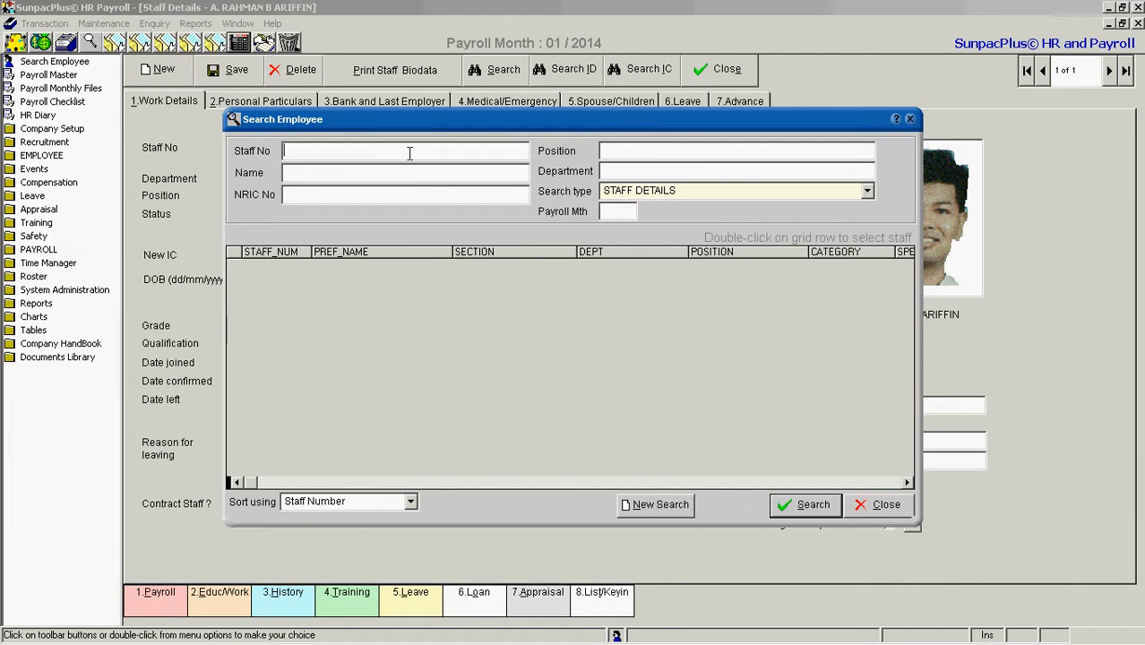
text(abd)
click(804, 504)
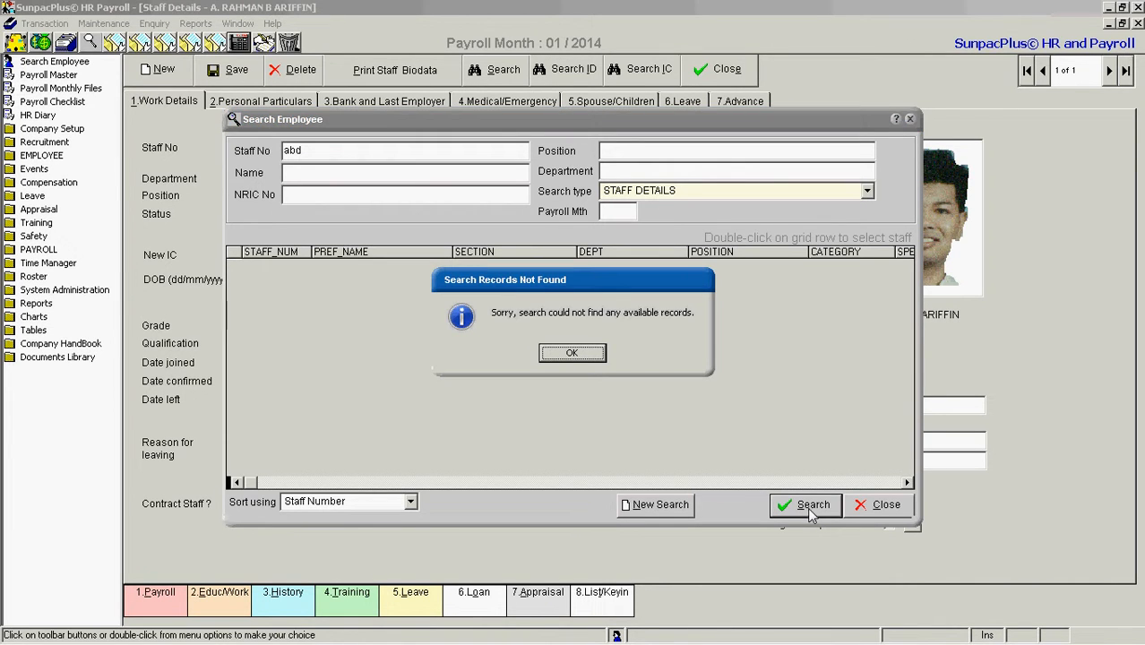
click(568, 355)
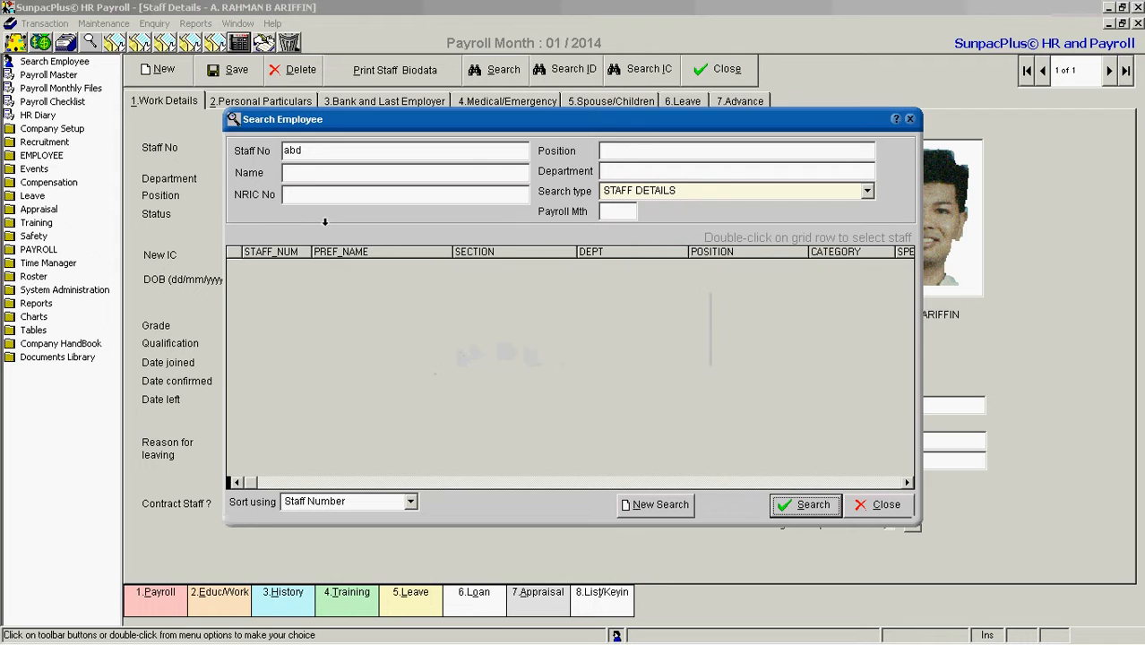
Replace the Staff No criterion with "fat" and search the staff details again
drag(314, 151, 232, 152)
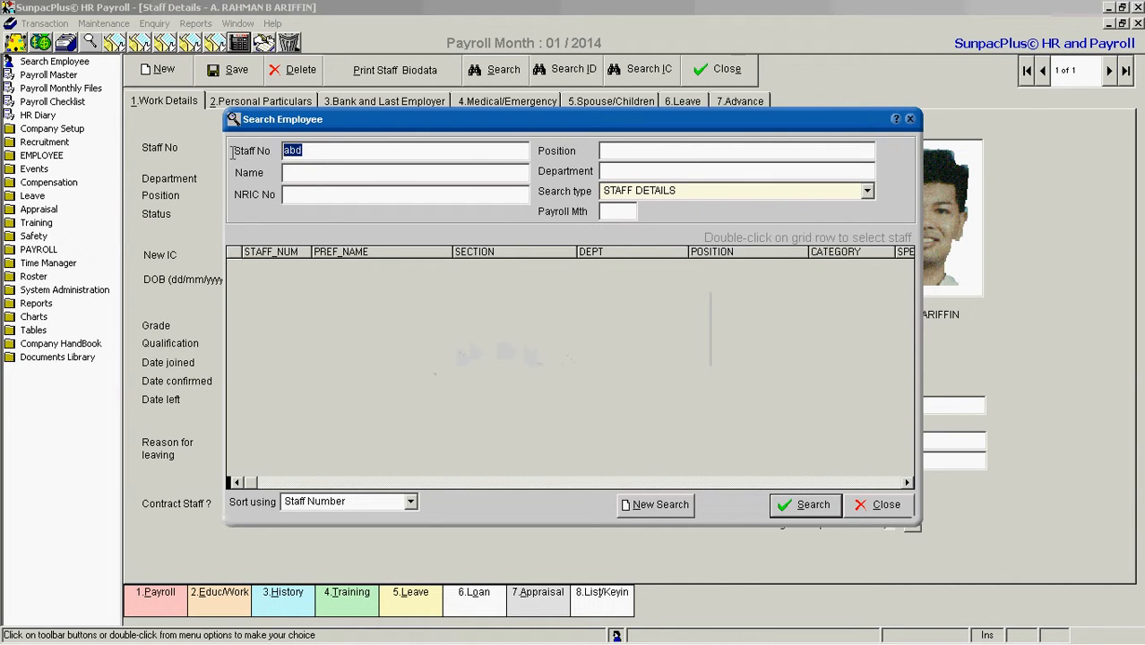
text(fat)
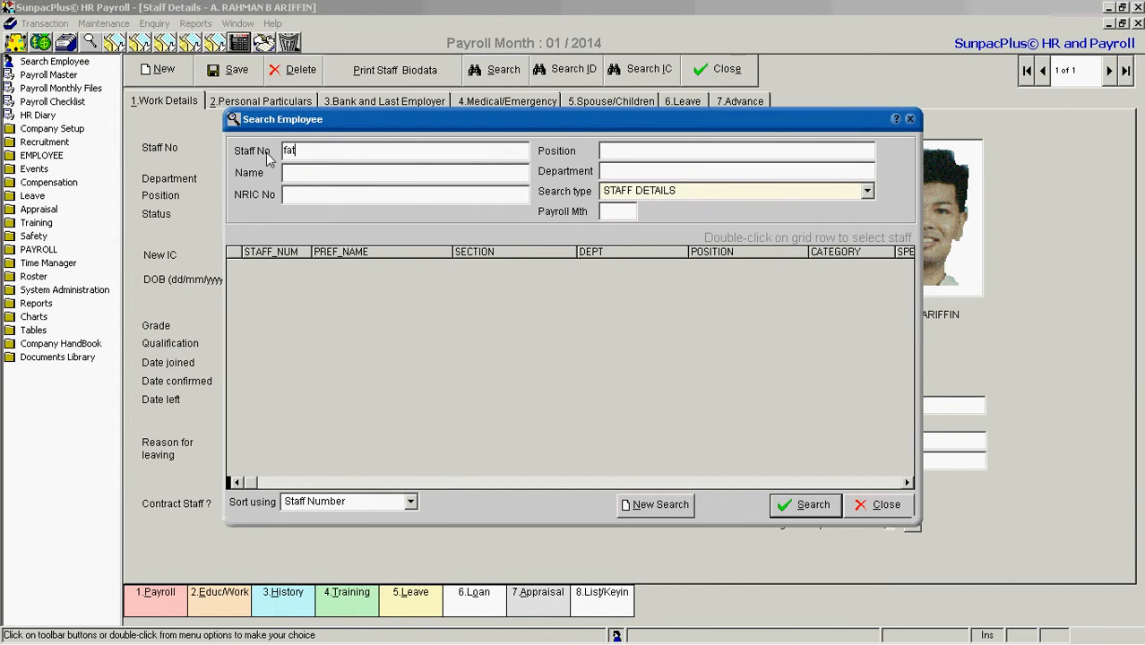
click(796, 503)
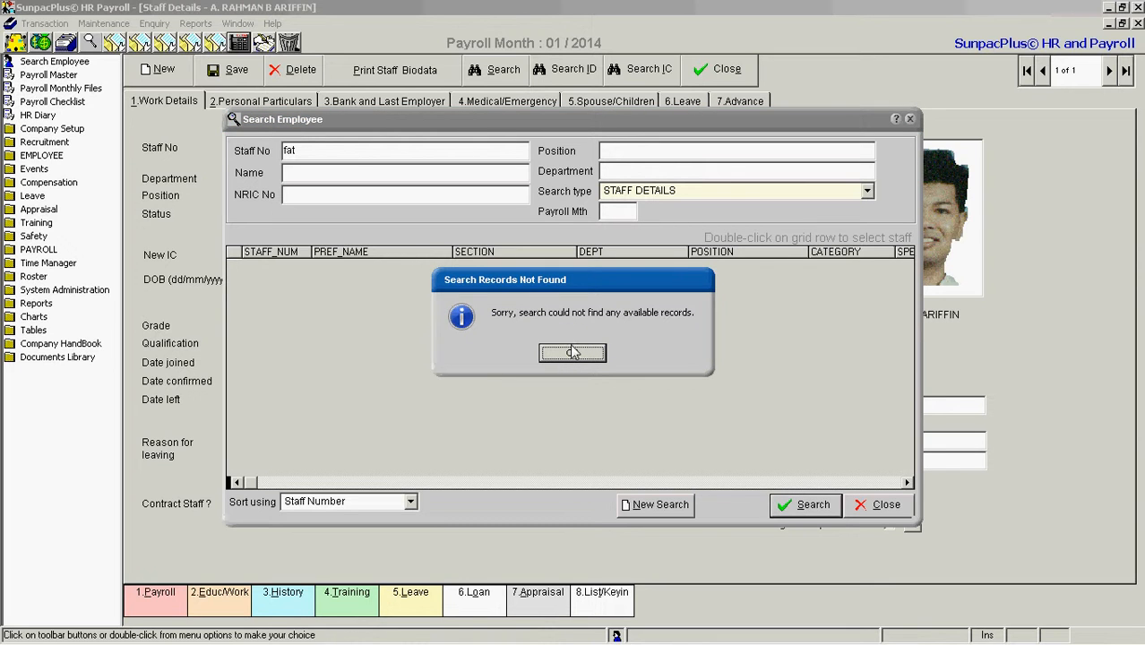
click(574, 353)
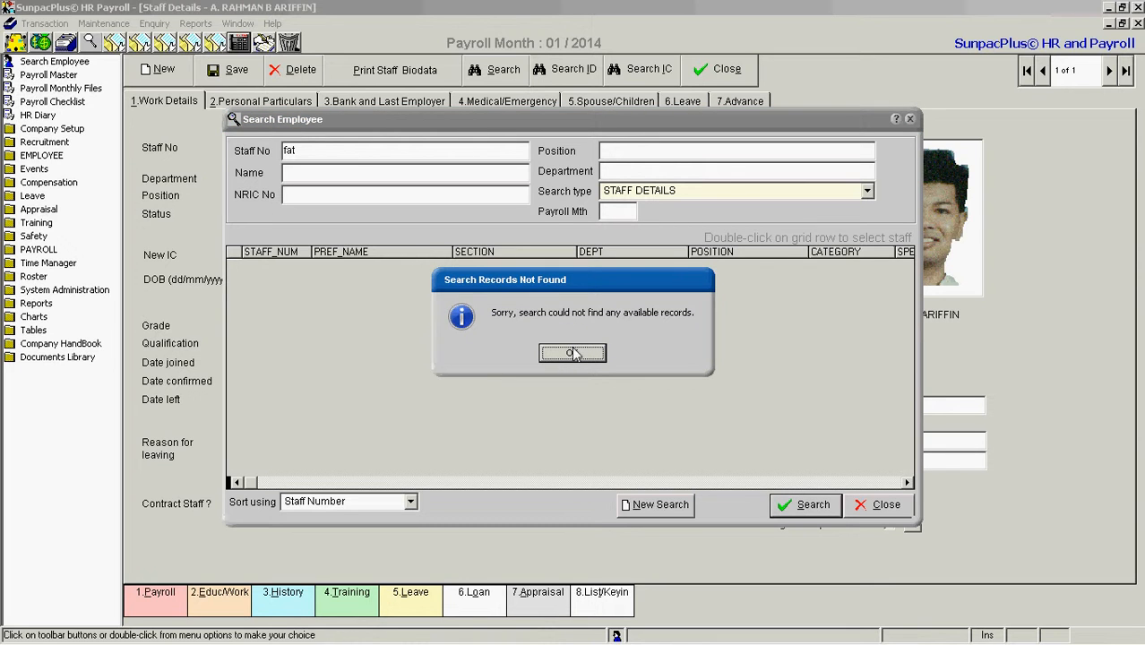
Clear the Staff No criterion and run the search without filters to list all staff
click(323, 151)
key(BackSpace)
key(BackSpace)
key(BackSpace)
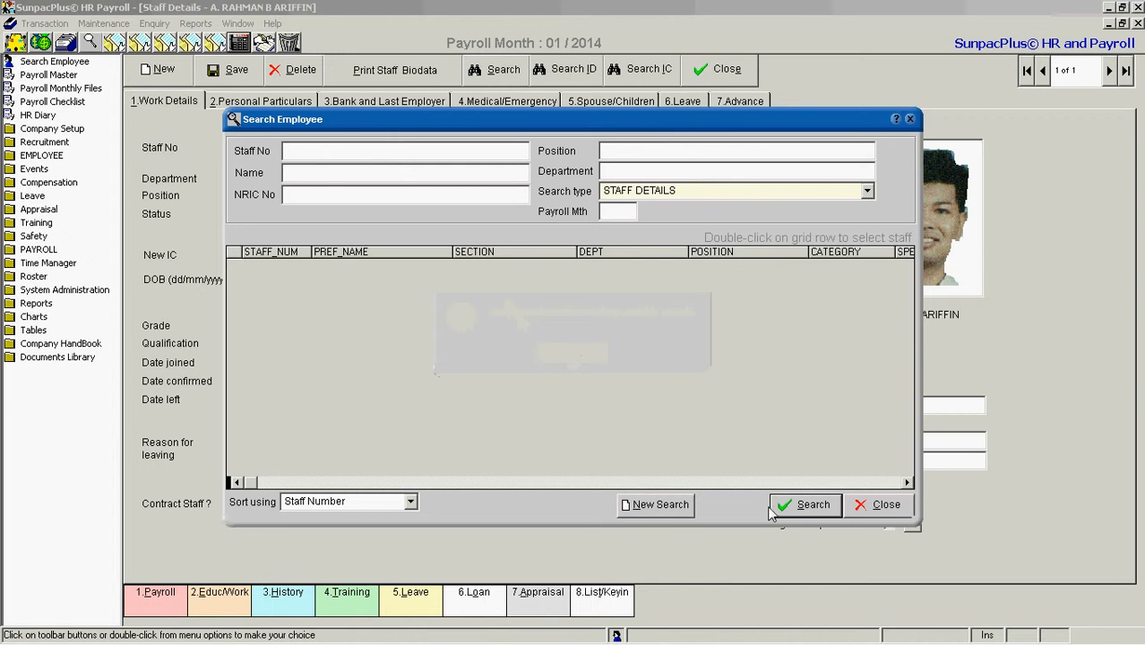
click(809, 515)
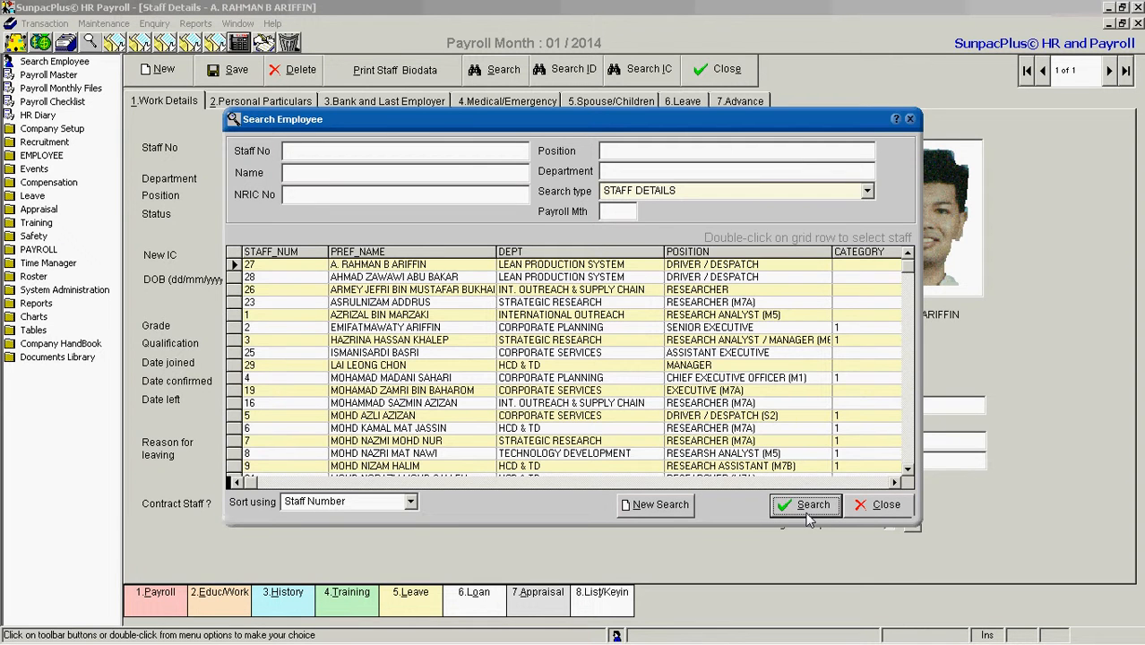
From the full staff list, open the Staff Details record of the last RESEARCHER (M7A) in the HCD & TD department
drag(908, 268, 916, 423)
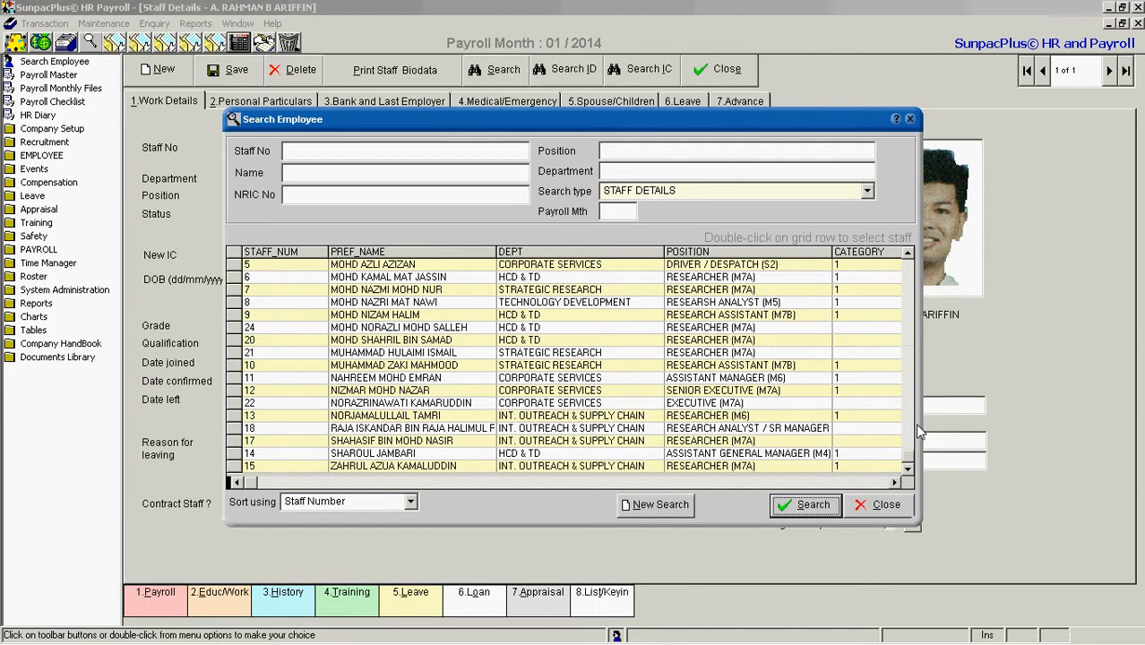
click(394, 341)
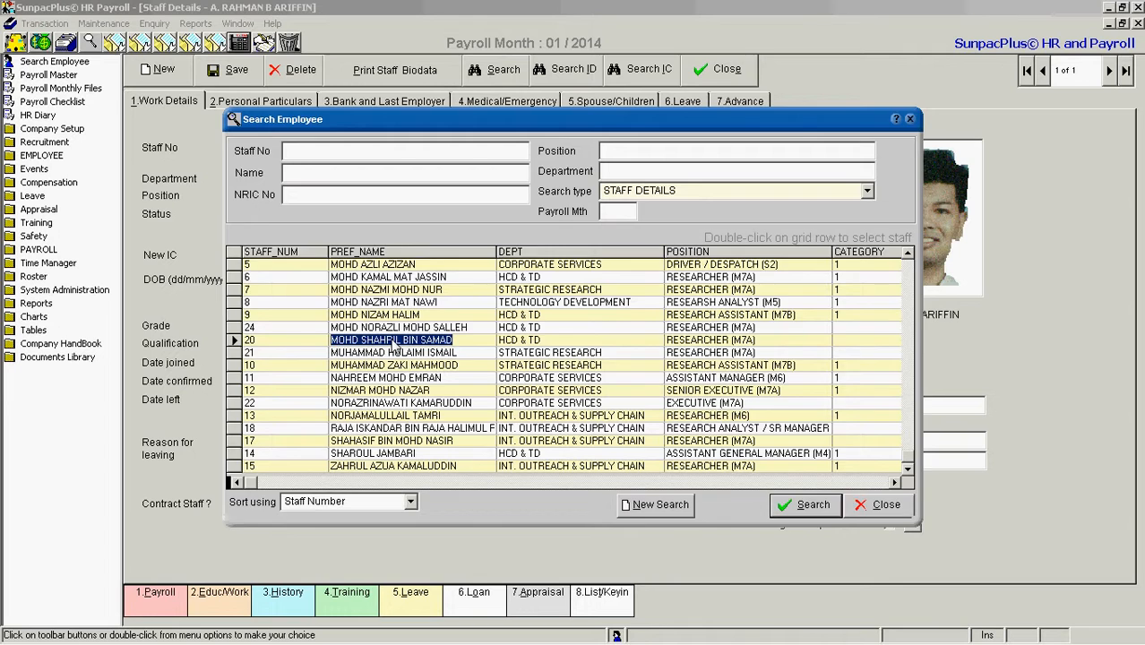
double_click(395, 344)
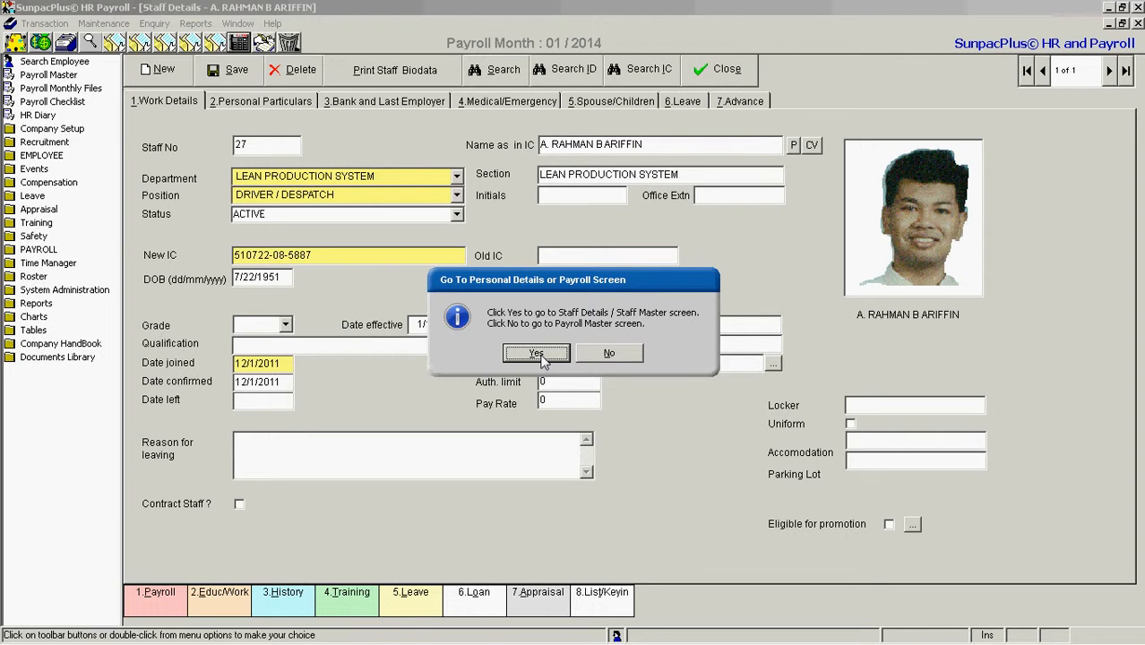
click(536, 354)
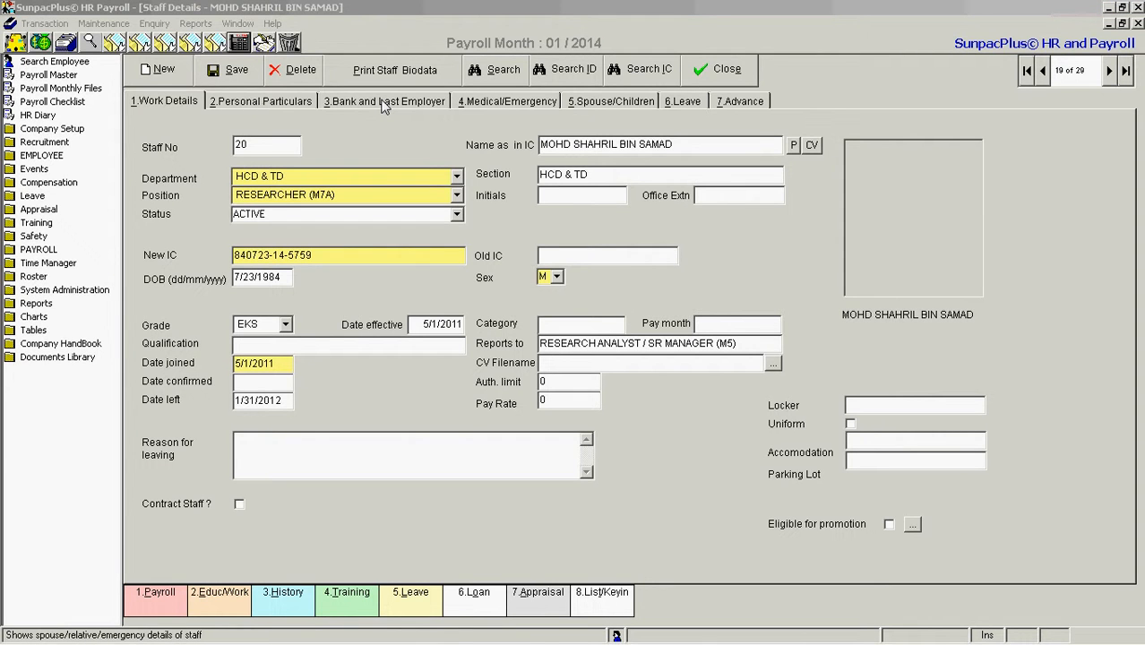
Review the employee's personal particulars, bank and last employer details, and medical and emergency information, including the available blood types
click(255, 101)
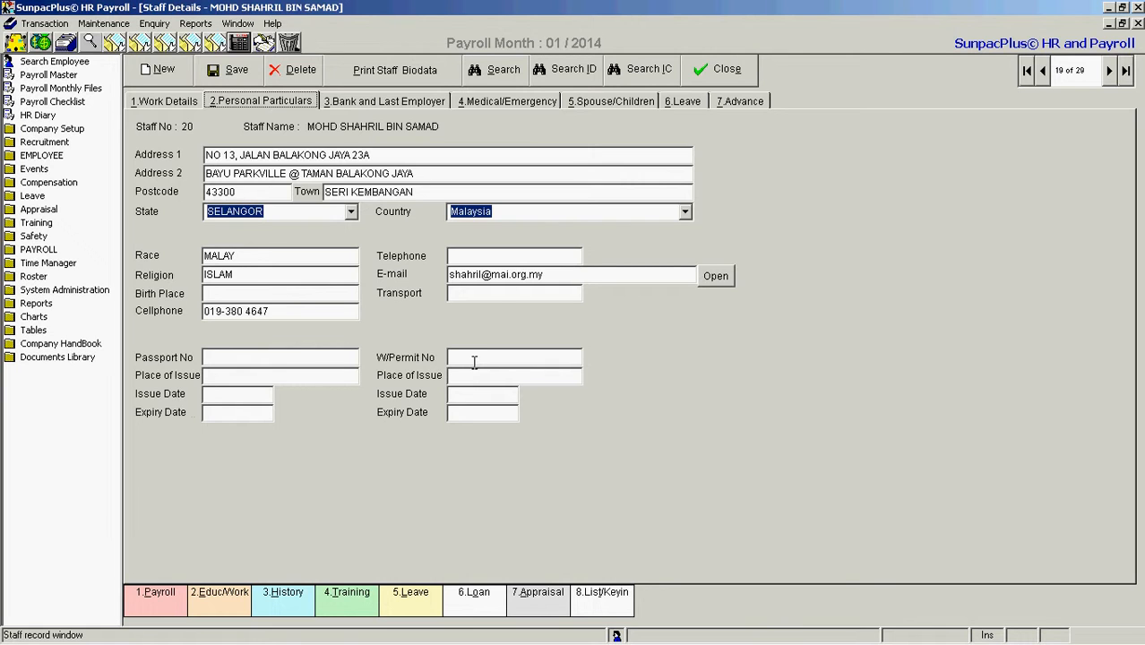
click(376, 103)
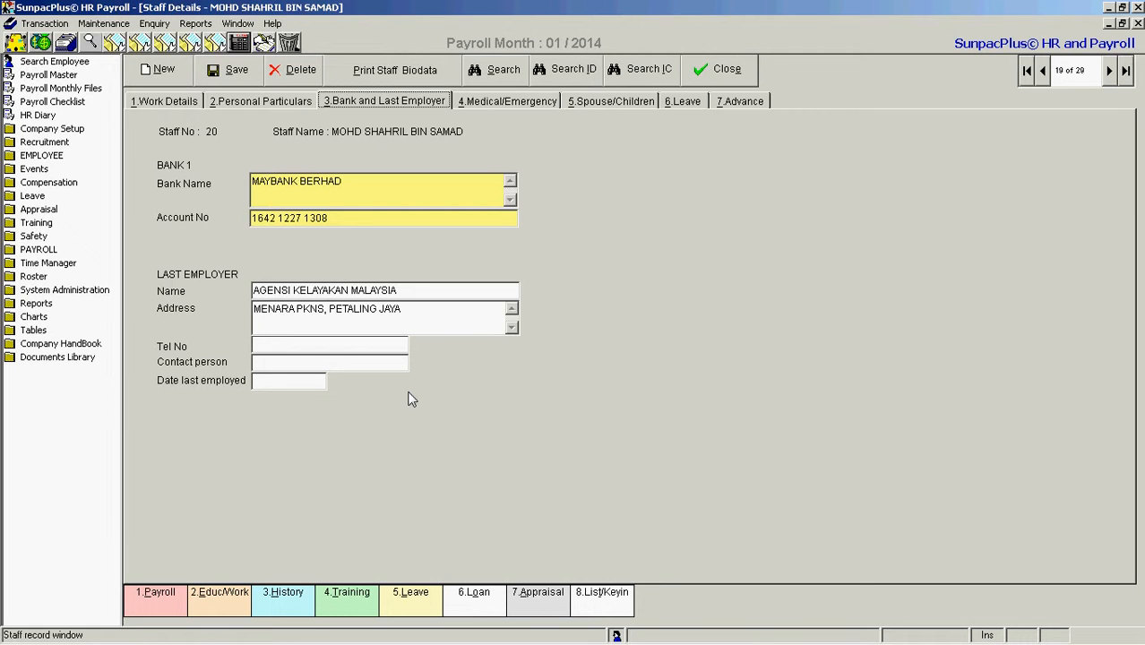
click(486, 106)
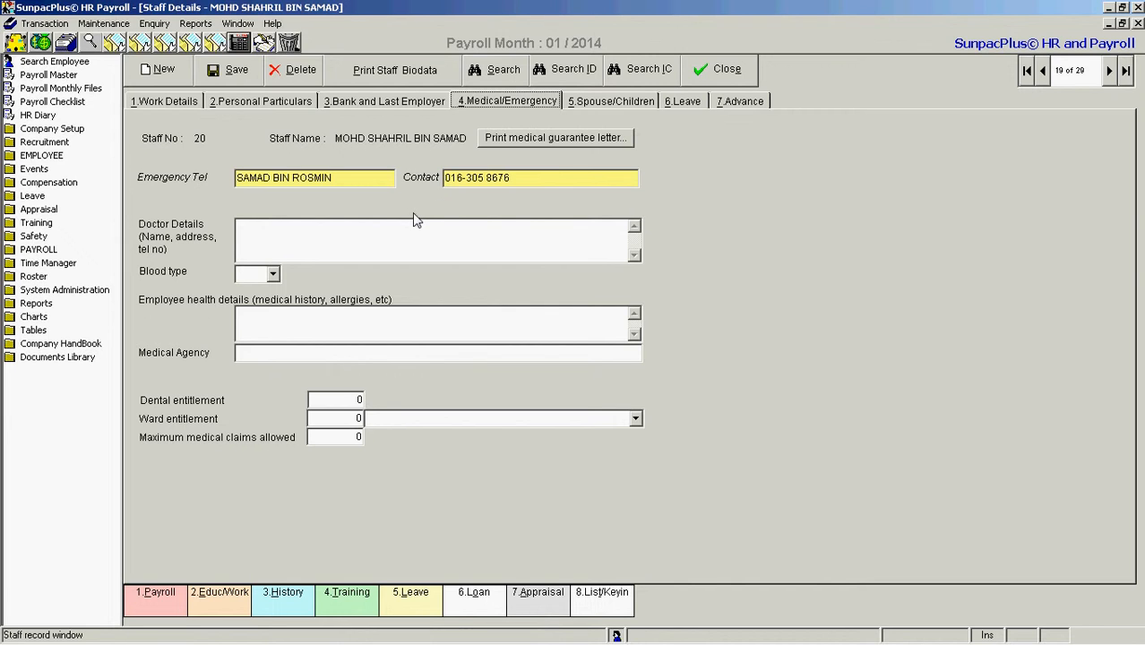
click(273, 274)
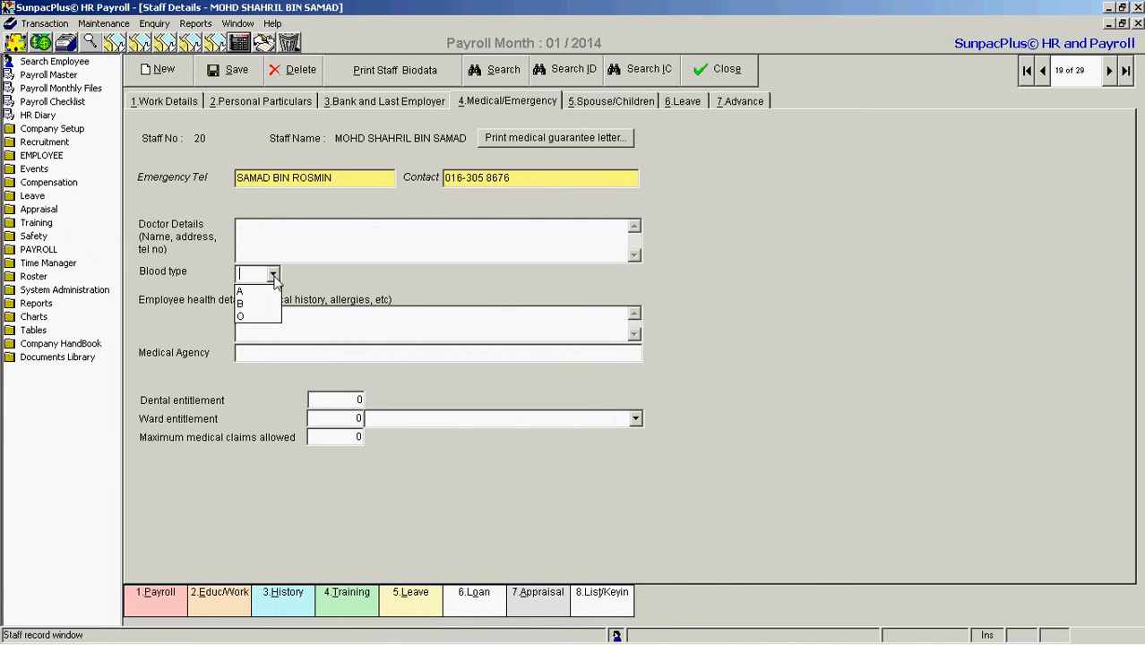
click(275, 280)
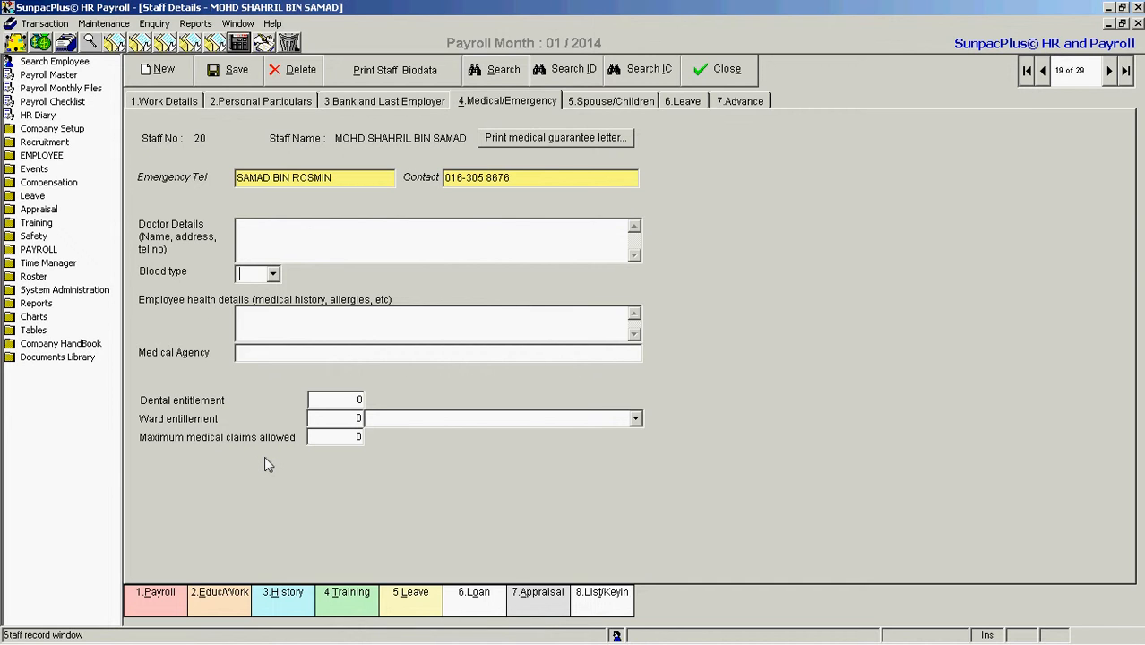
Review the employee's spouse and children, leave, and advance details, and return to the work details
click(615, 101)
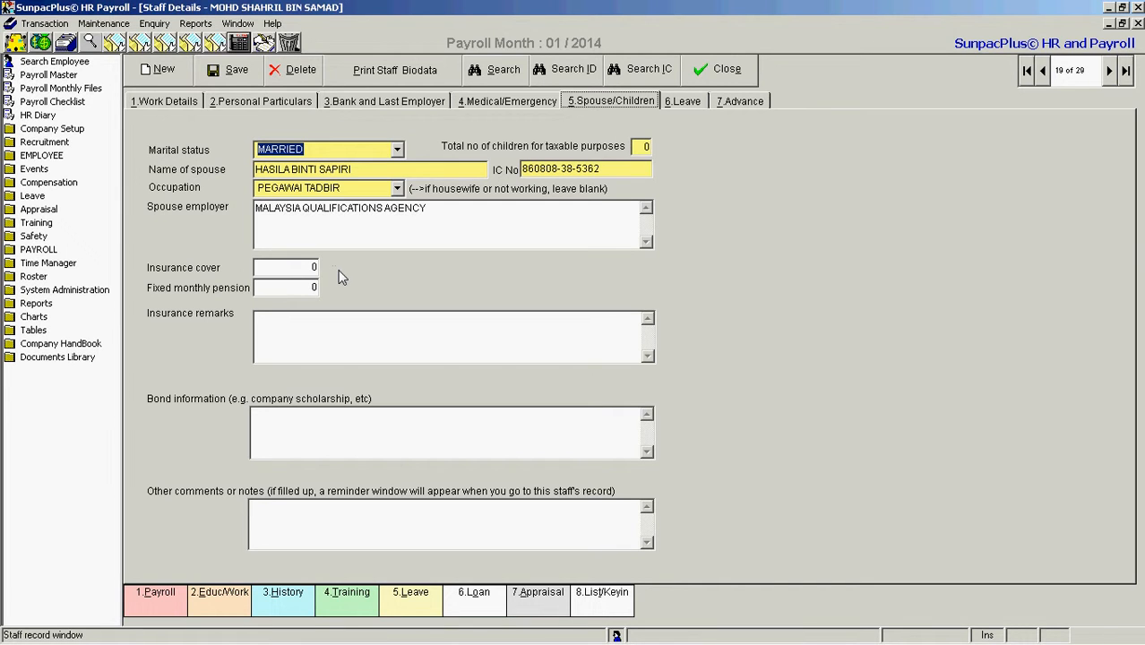
click(685, 103)
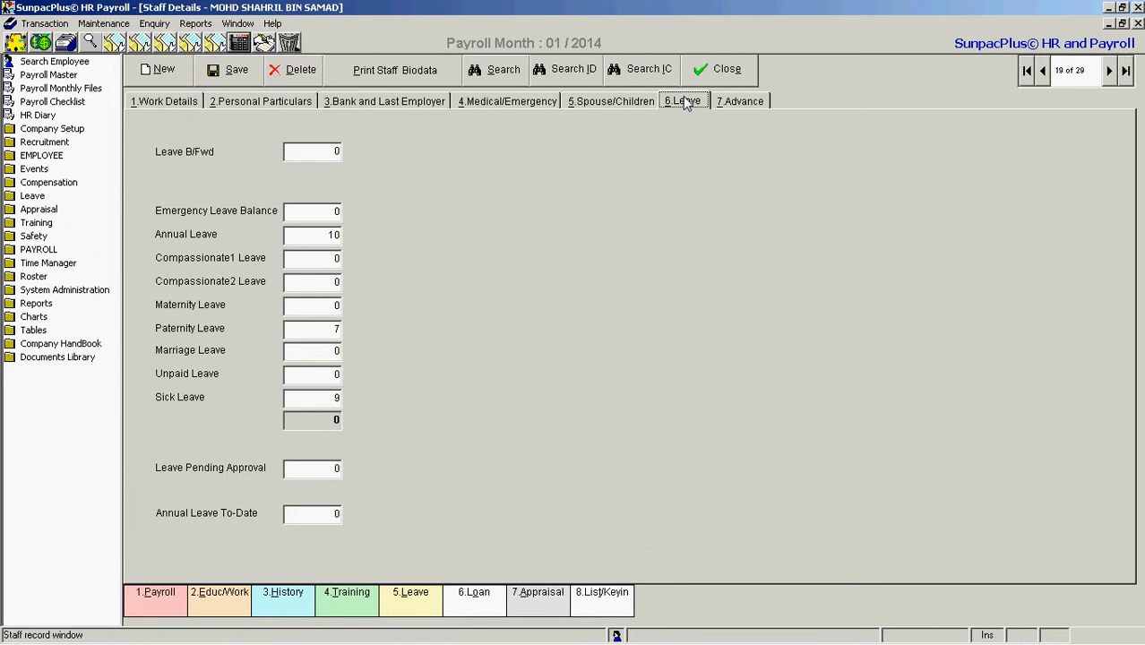
click(735, 102)
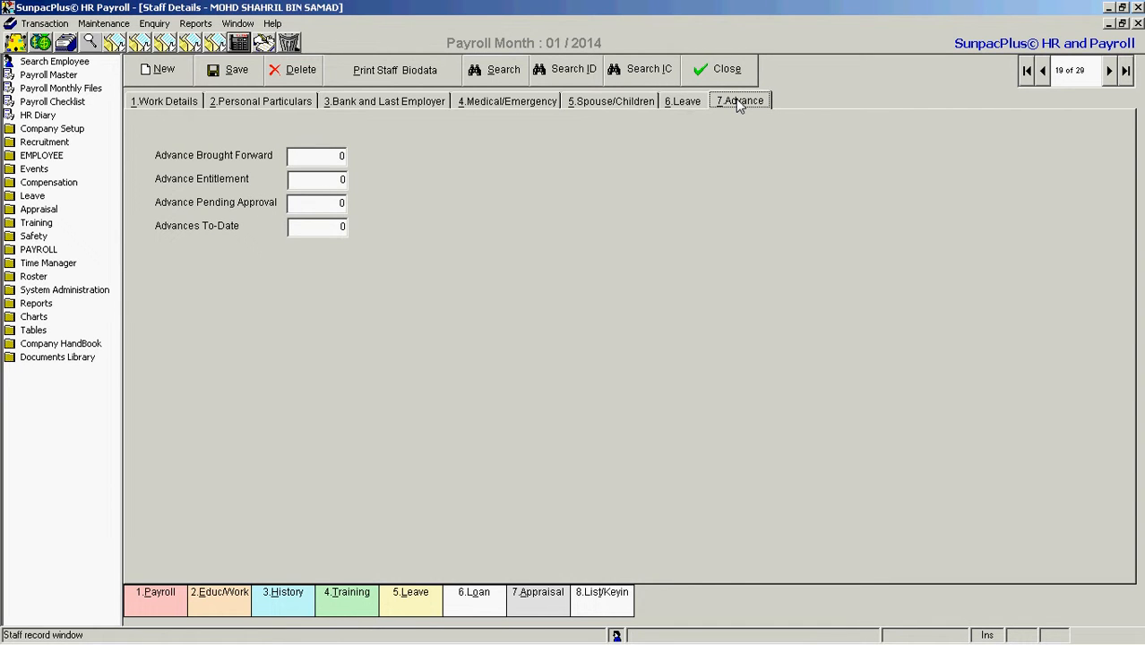
click(164, 101)
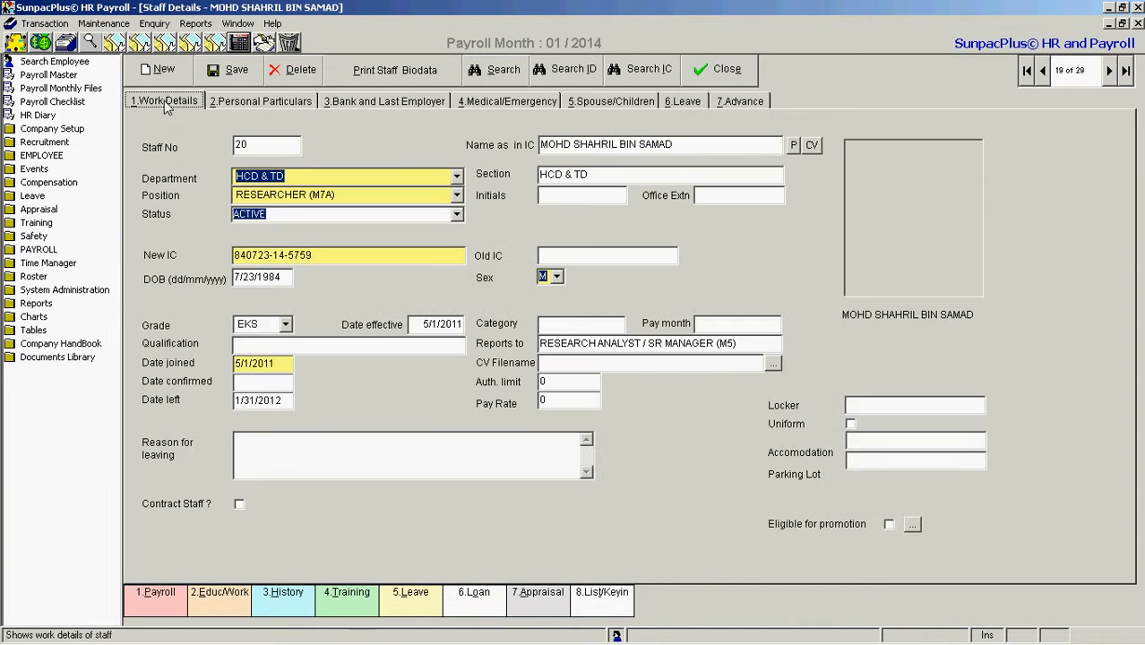
Open the employee's payroll record, review salary, allowances and deductions, and display the explanation of the PCB calculation
click(163, 607)
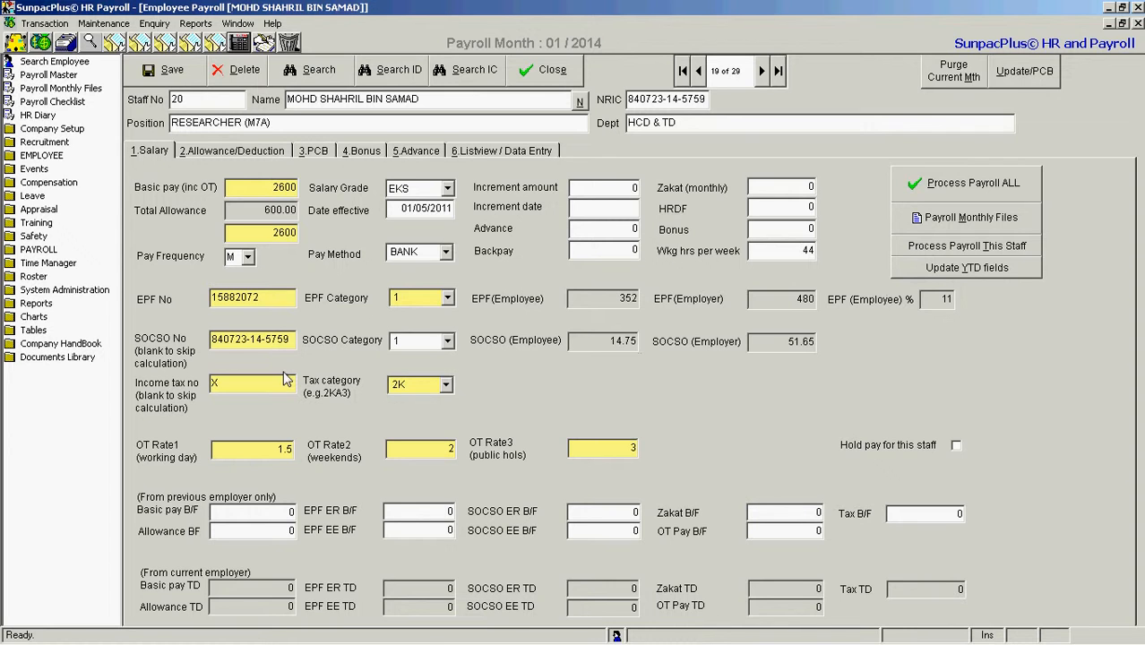
click(252, 157)
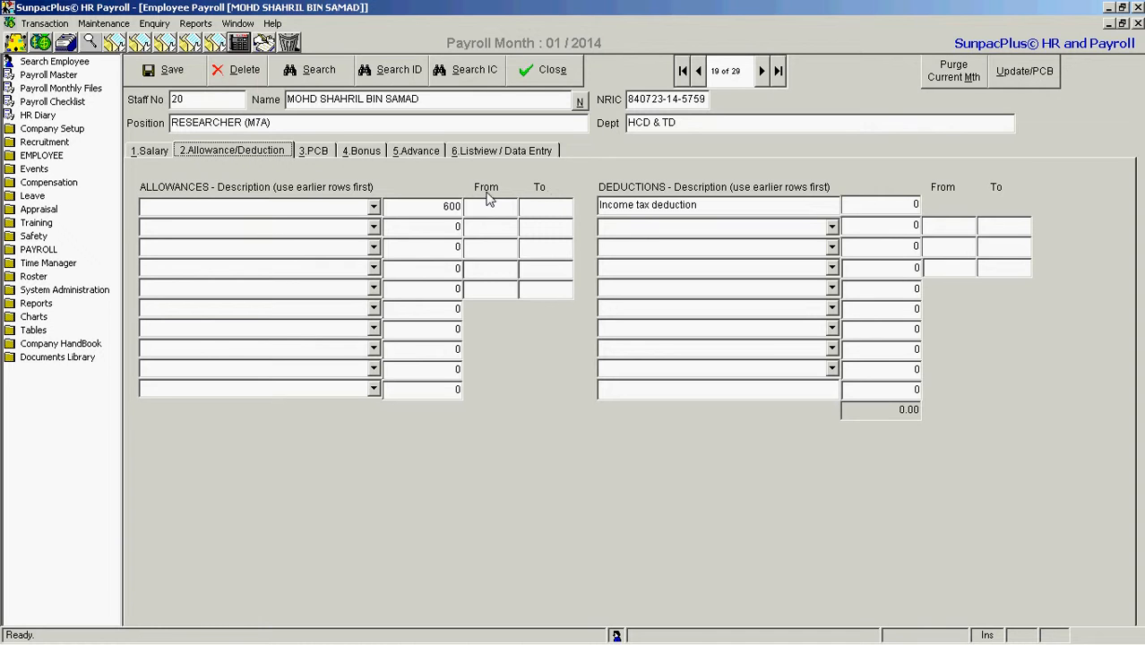
click(315, 151)
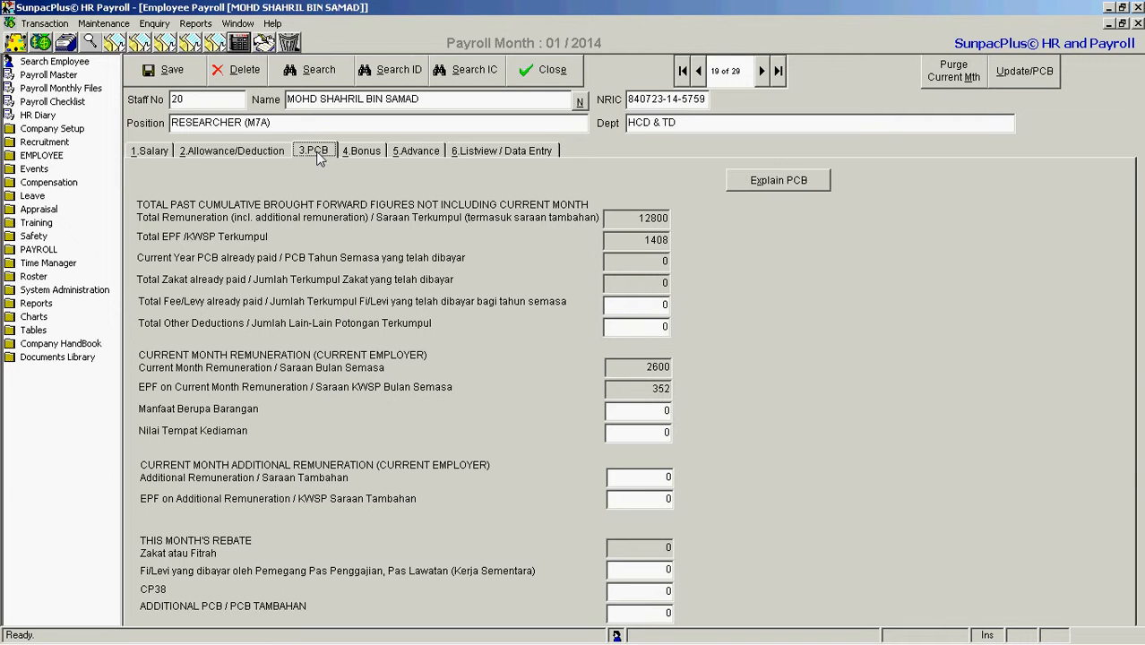
click(779, 181)
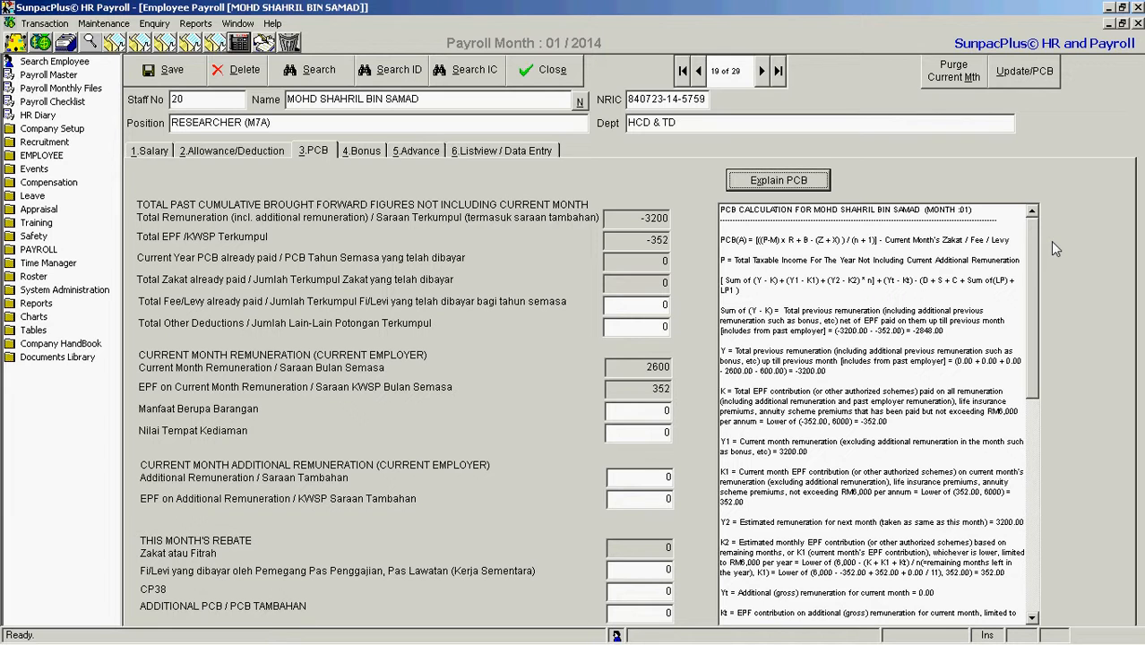
drag(1033, 295, 1033, 220)
Review the bonus and advance settings in the employee's payroll record and return to the salary details
click(363, 150)
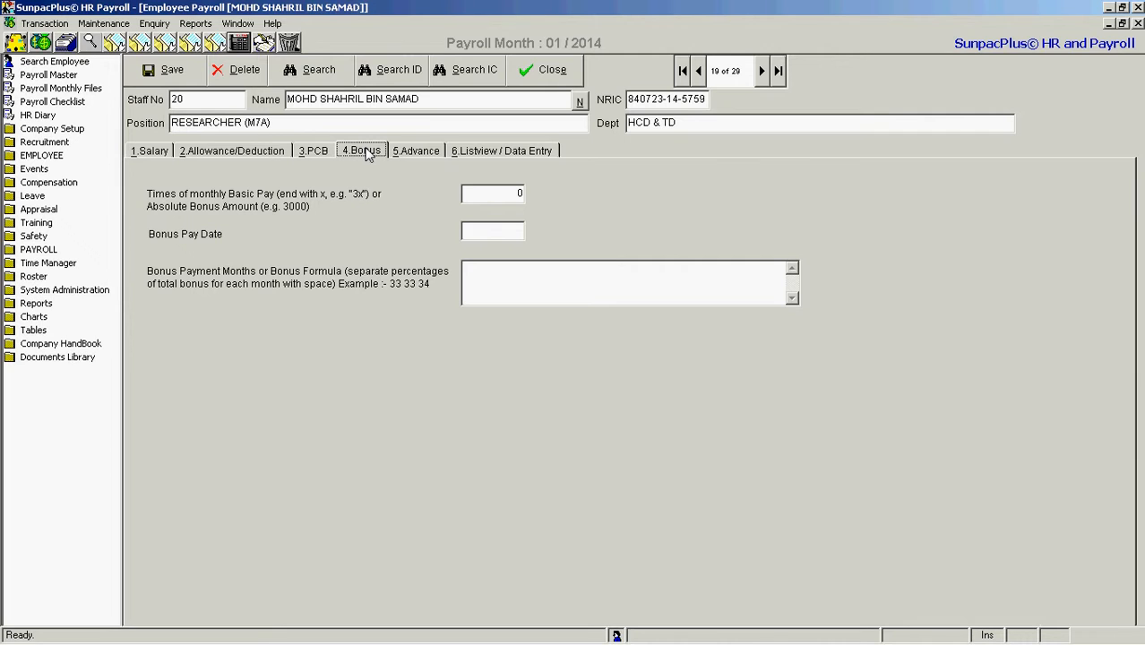
click(413, 152)
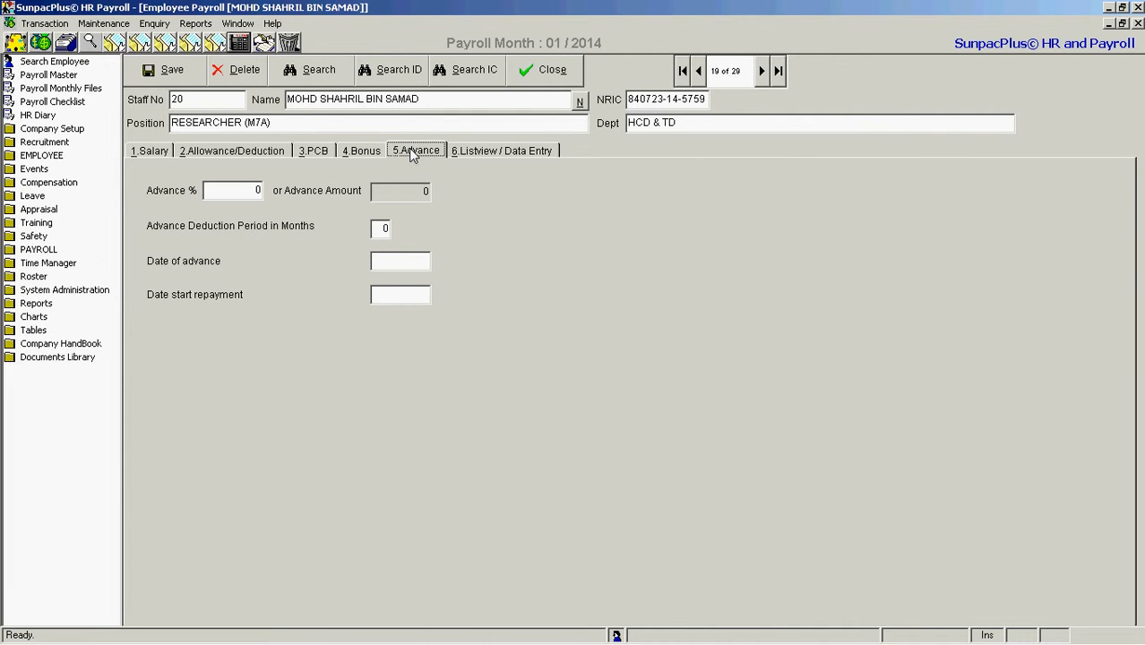
click(143, 152)
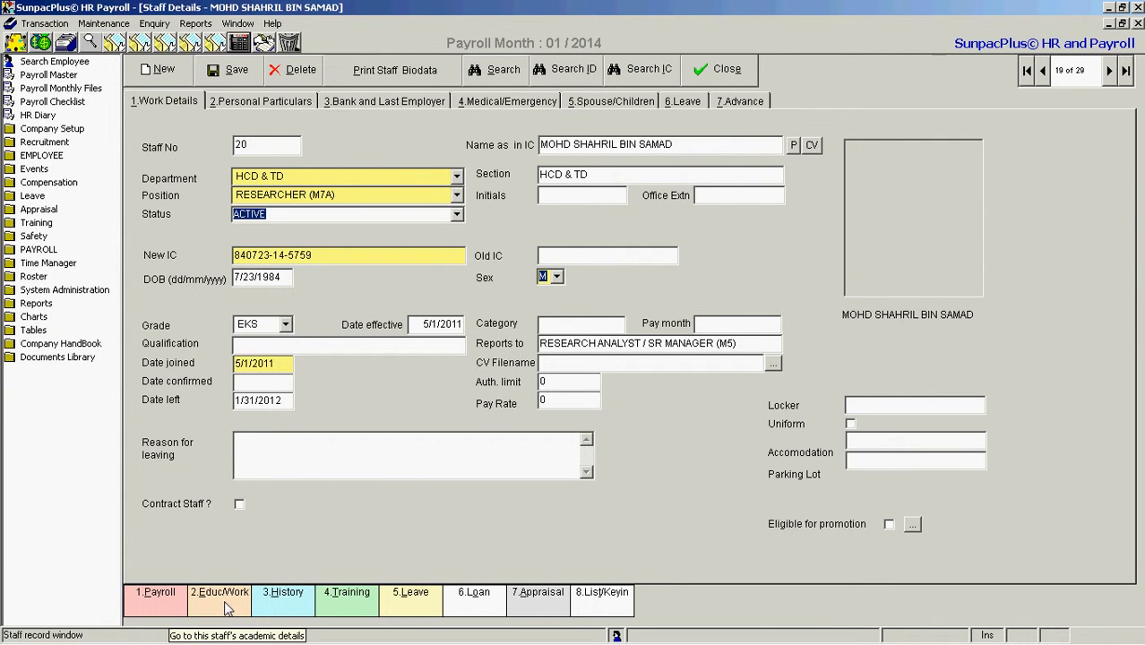
Open the education and work record from Staff Details and review the SPM, A-Levels/STPM and University sections
click(224, 598)
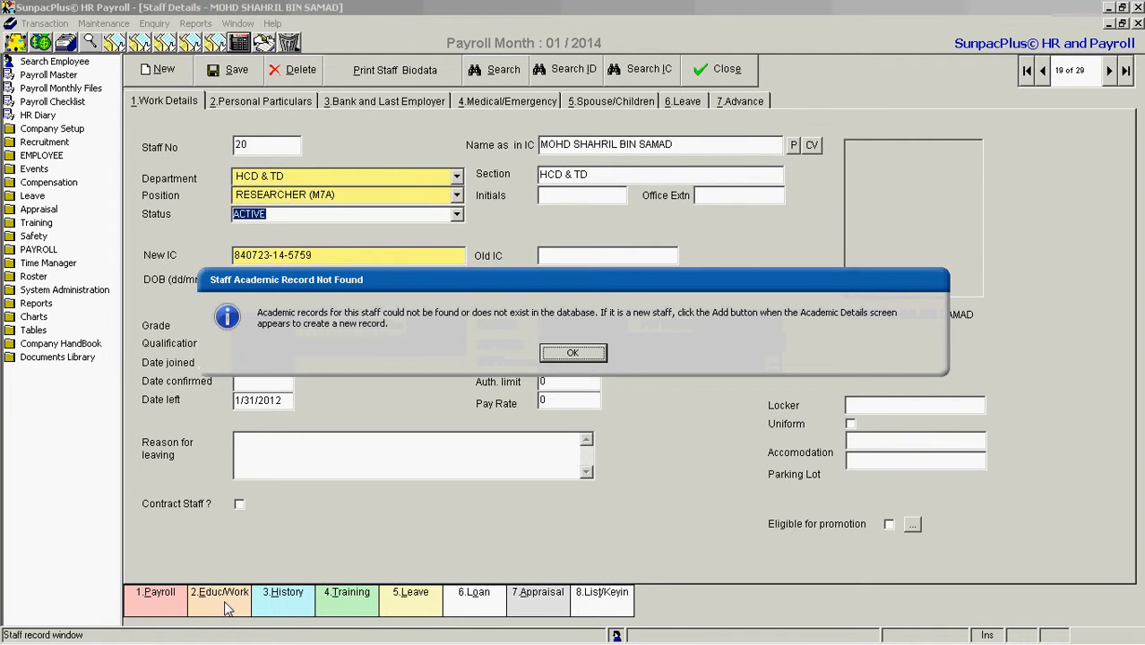
click(573, 354)
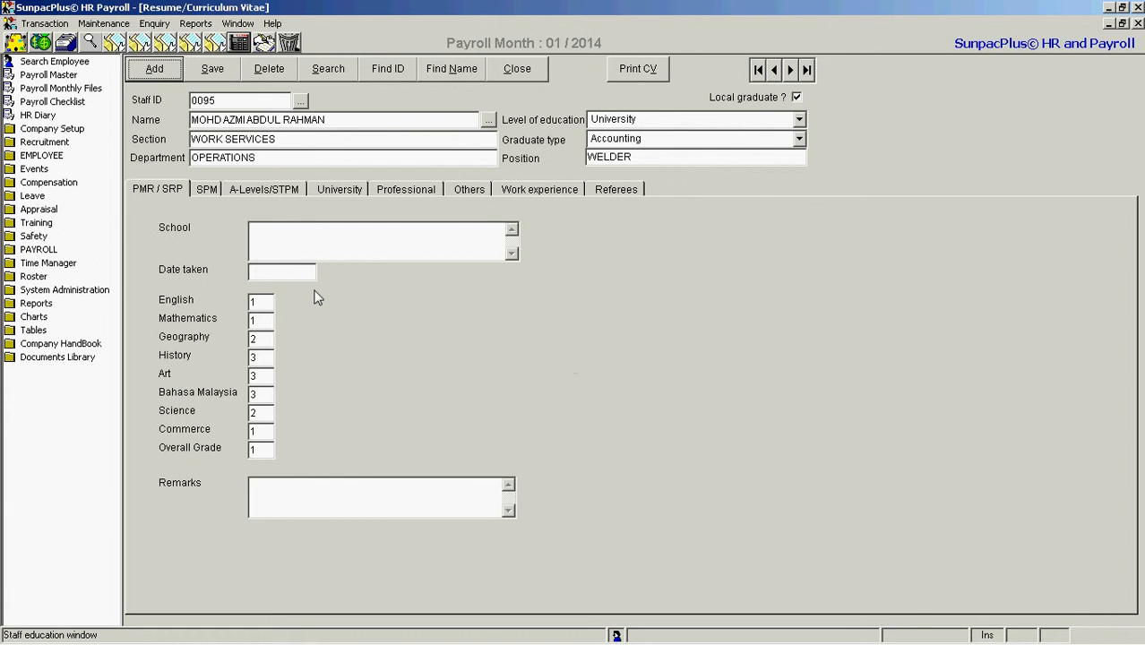
click(207, 190)
click(264, 190)
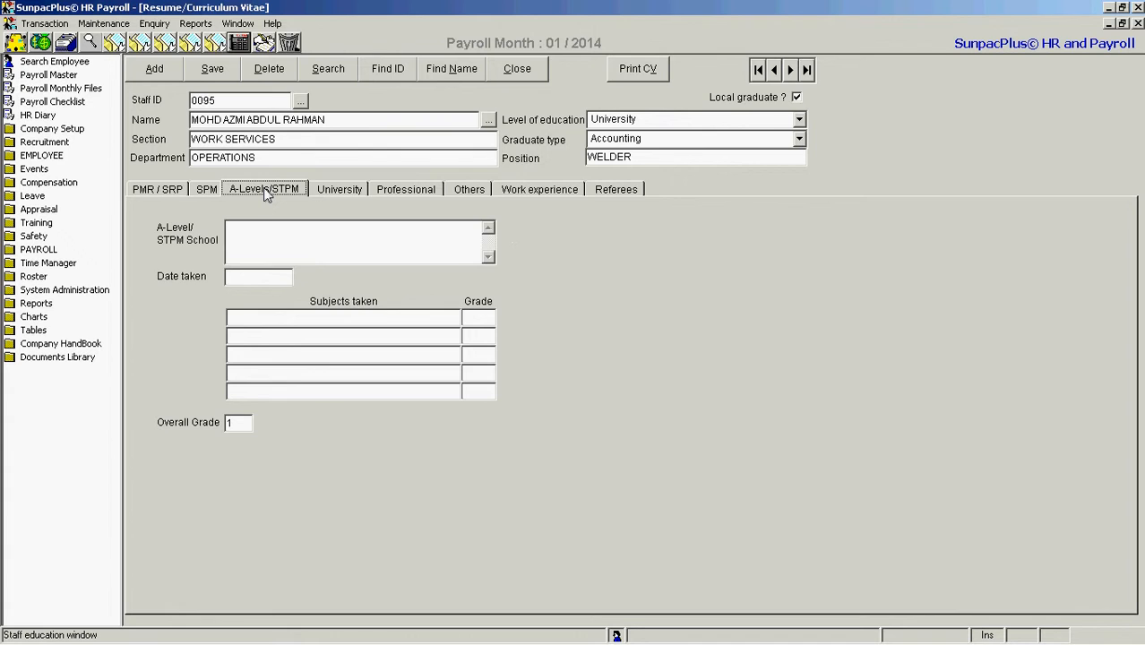
click(340, 190)
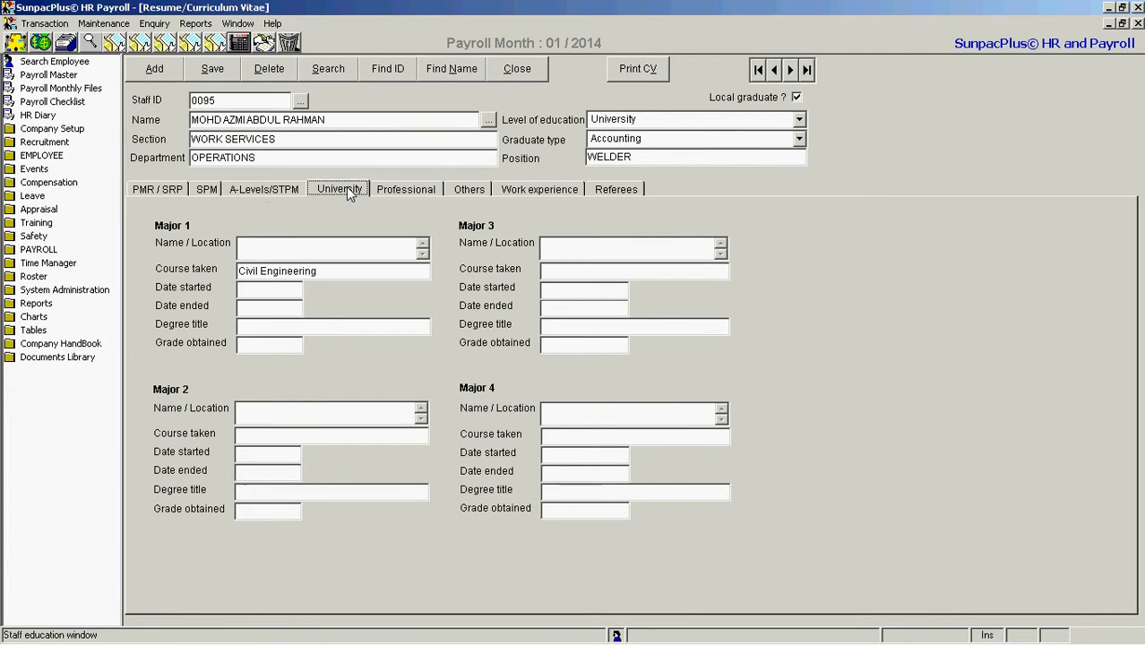
Review the professional qualifications, other interests, work experience, referees and PMR/SRP results in the curriculum vitae, and close it
click(397, 191)
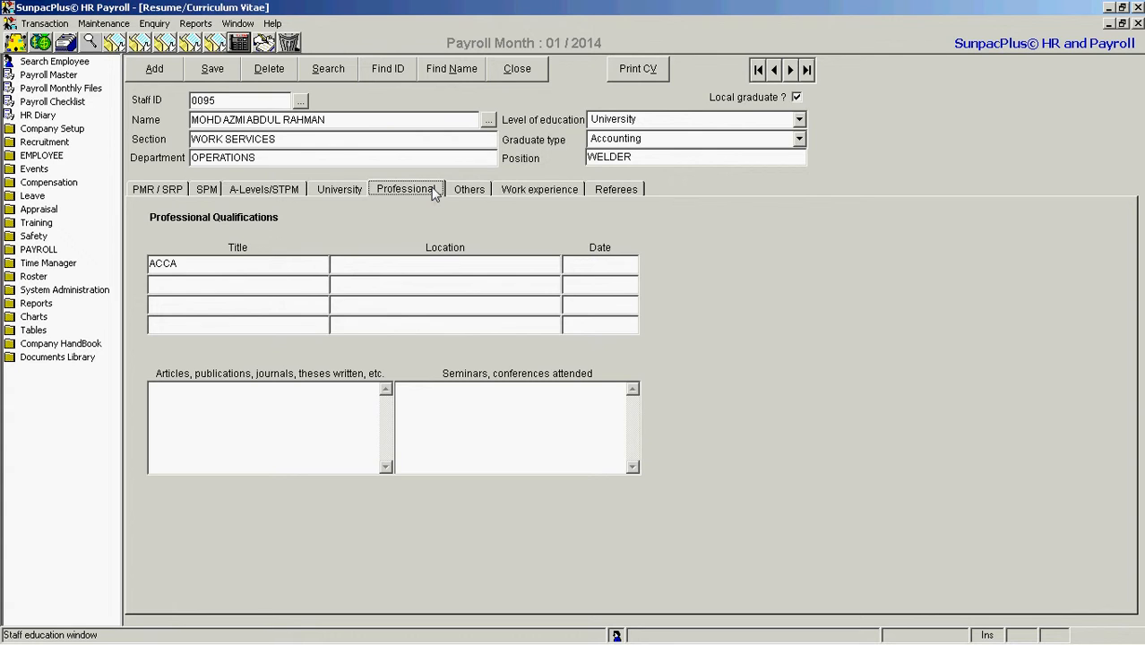
click(470, 190)
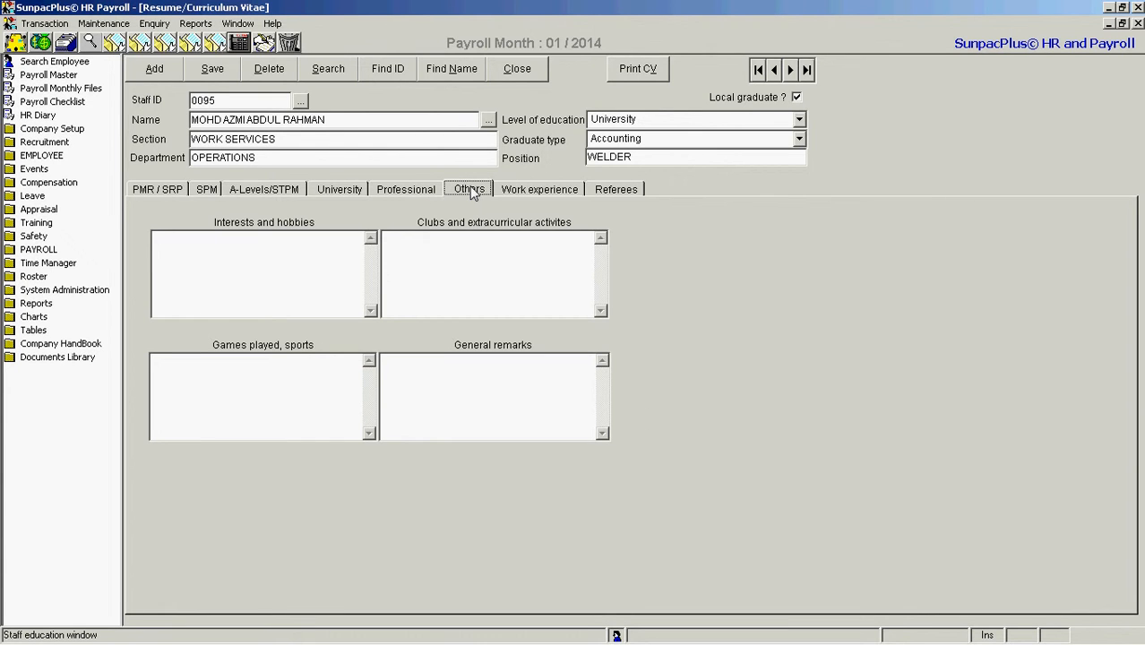
click(532, 190)
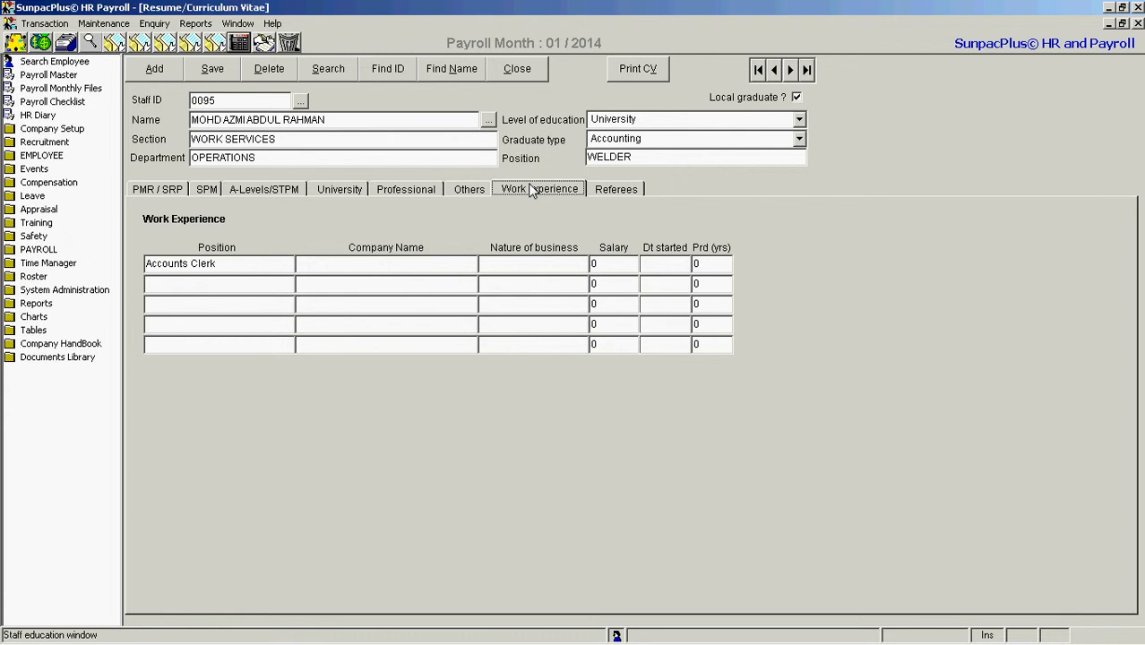
click(607, 190)
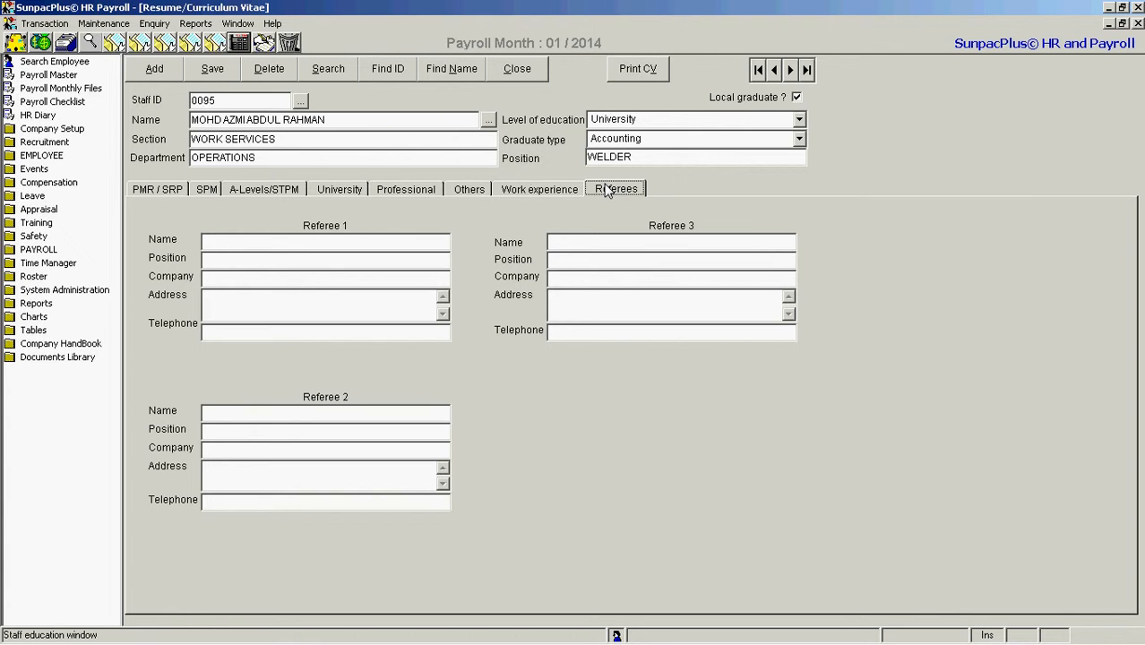
click(152, 190)
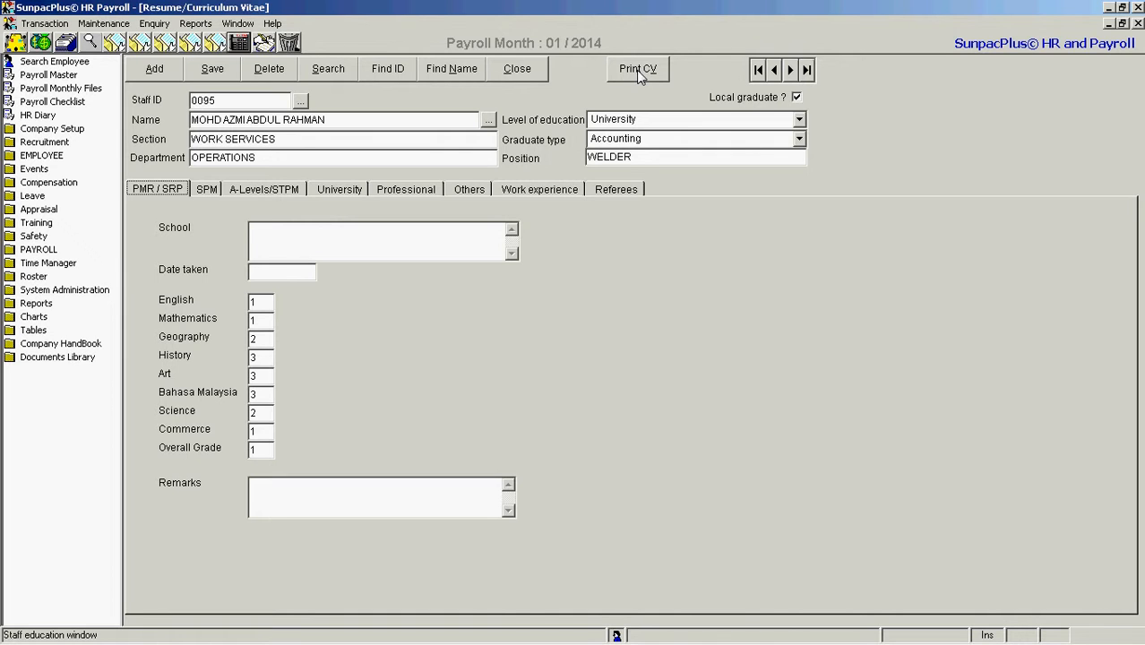
click(515, 73)
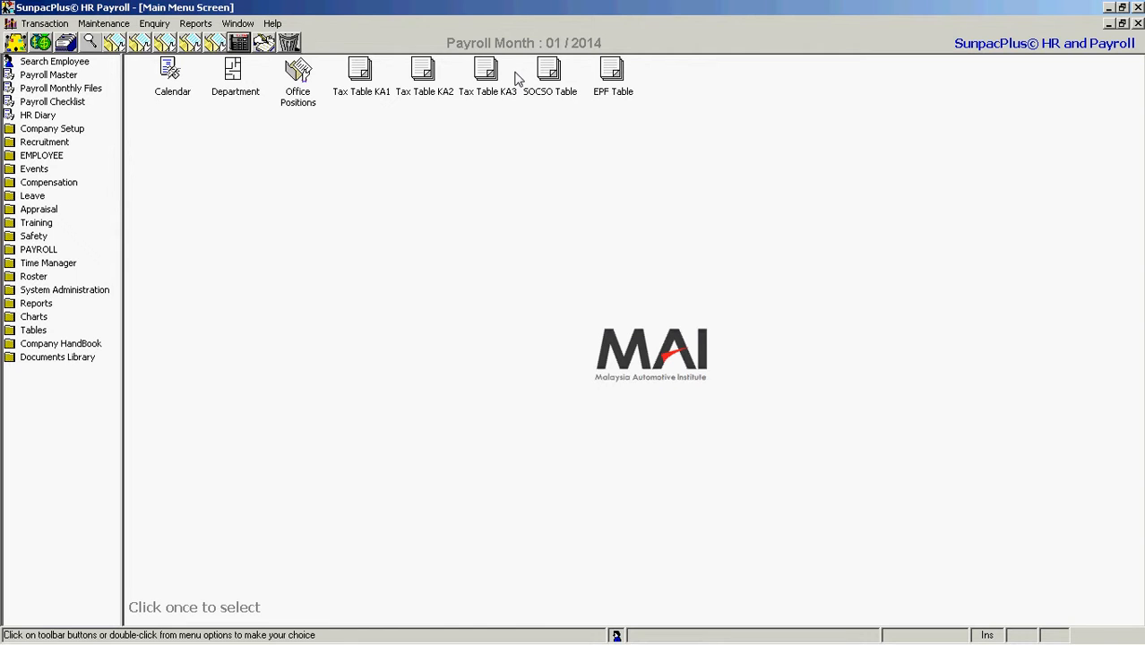
Reopen Staff Details, view the displayed employee's service history, and close it
click(80, 48)
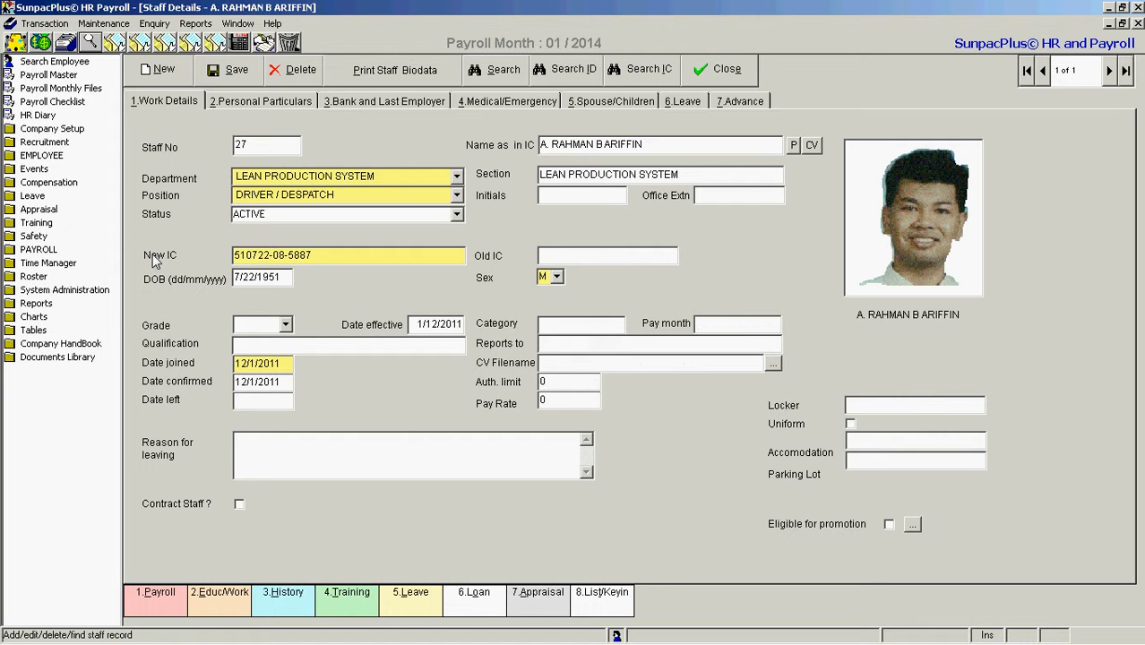
click(283, 596)
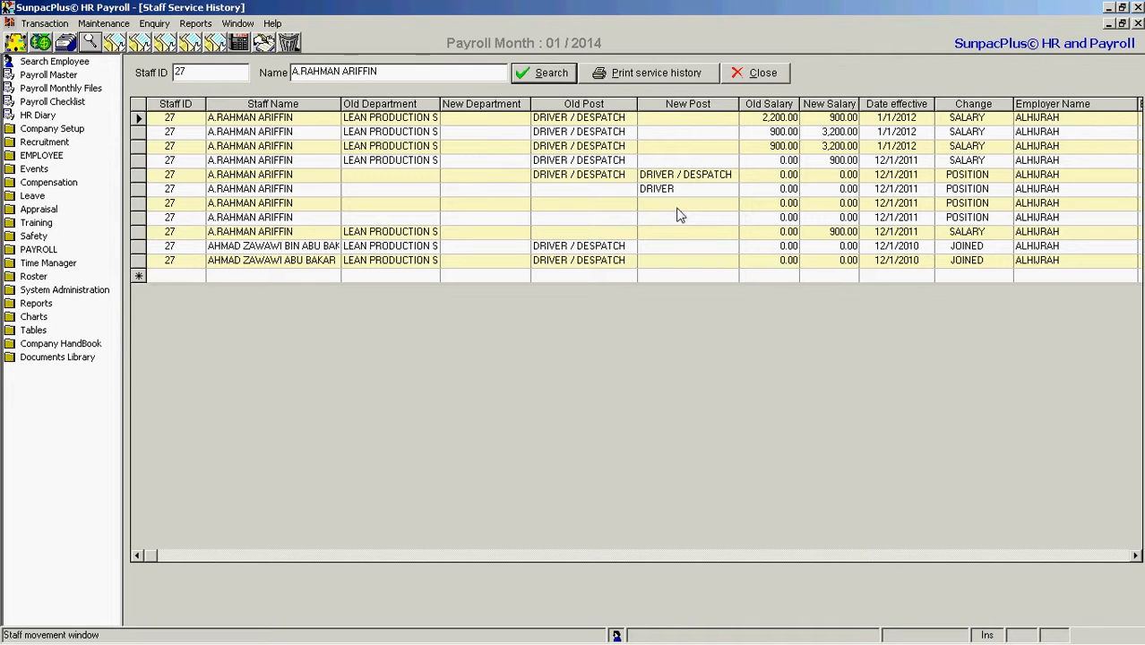
click(740, 73)
View the employee's training requisition form and leave records from Staff Details, closing each record after viewing it
click(348, 593)
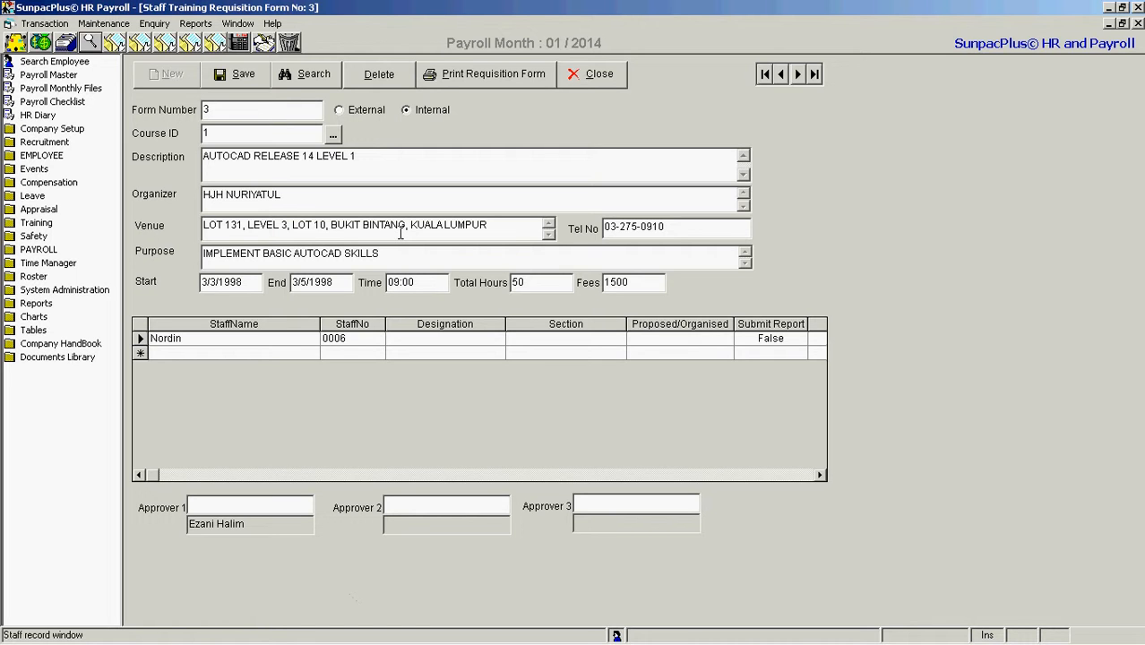
click(583, 77)
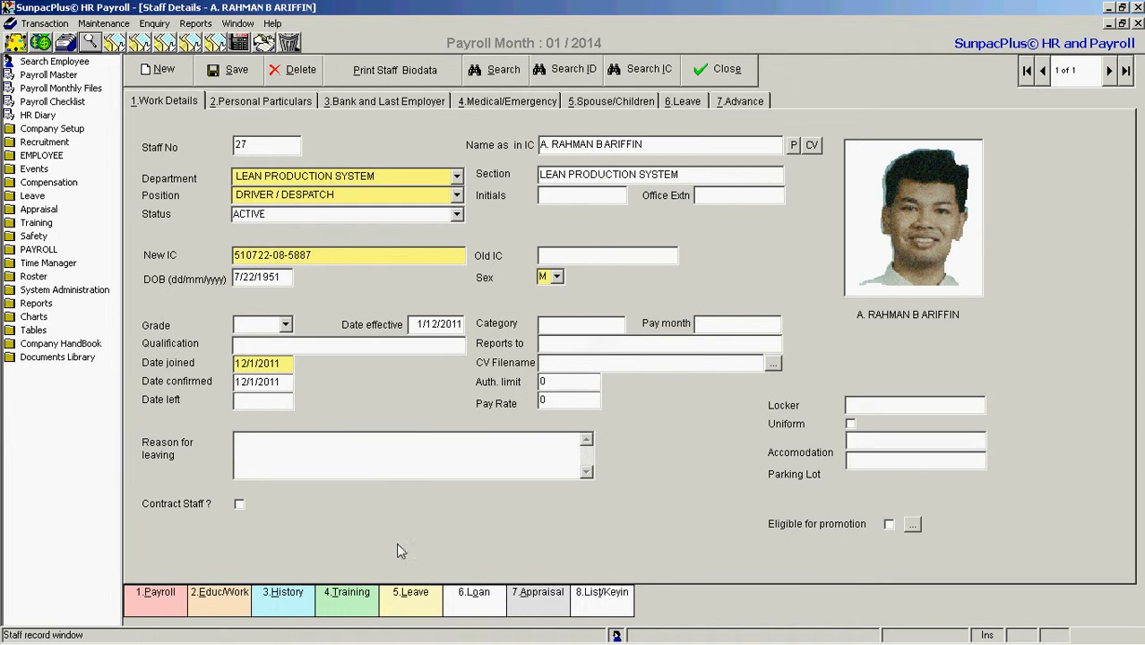
click(411, 595)
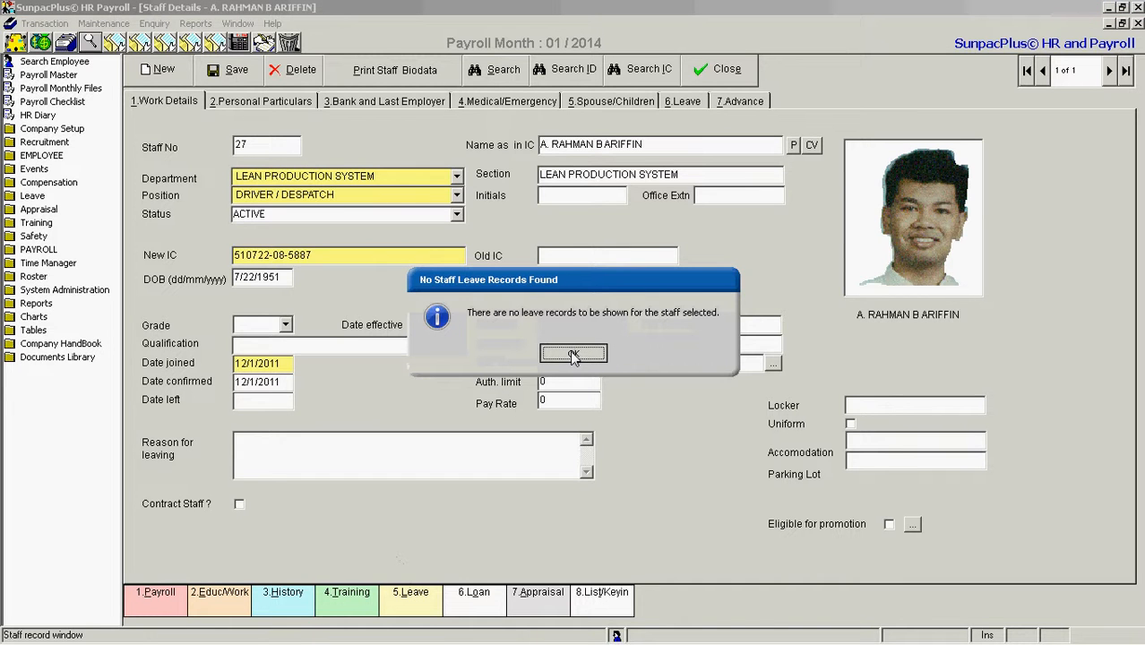
click(573, 355)
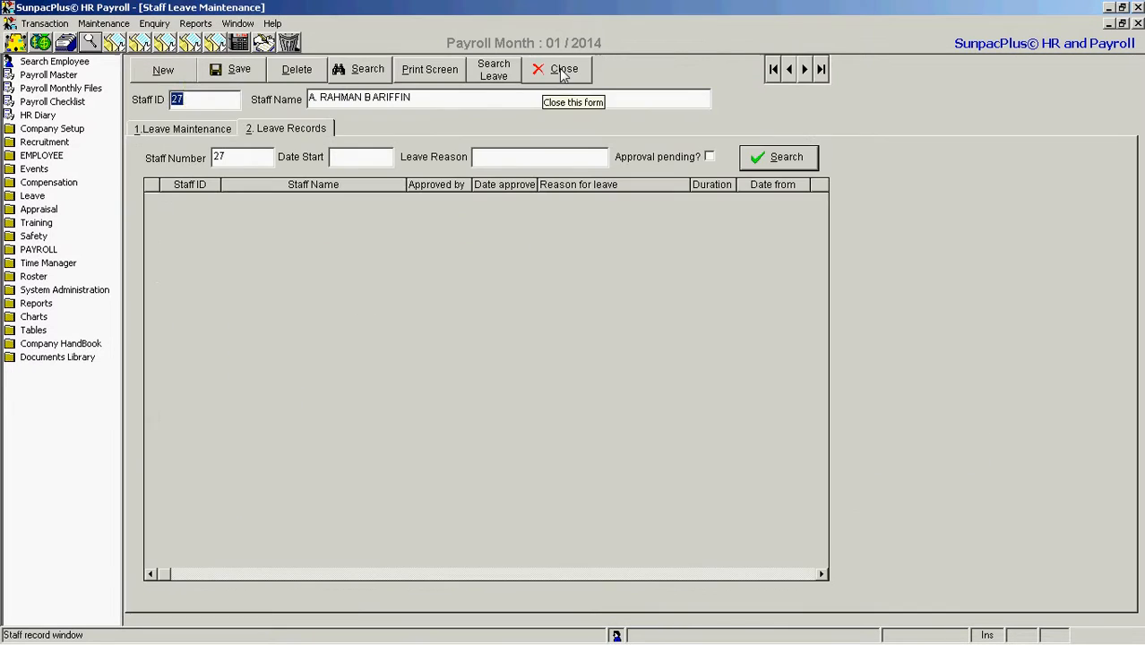
click(563, 76)
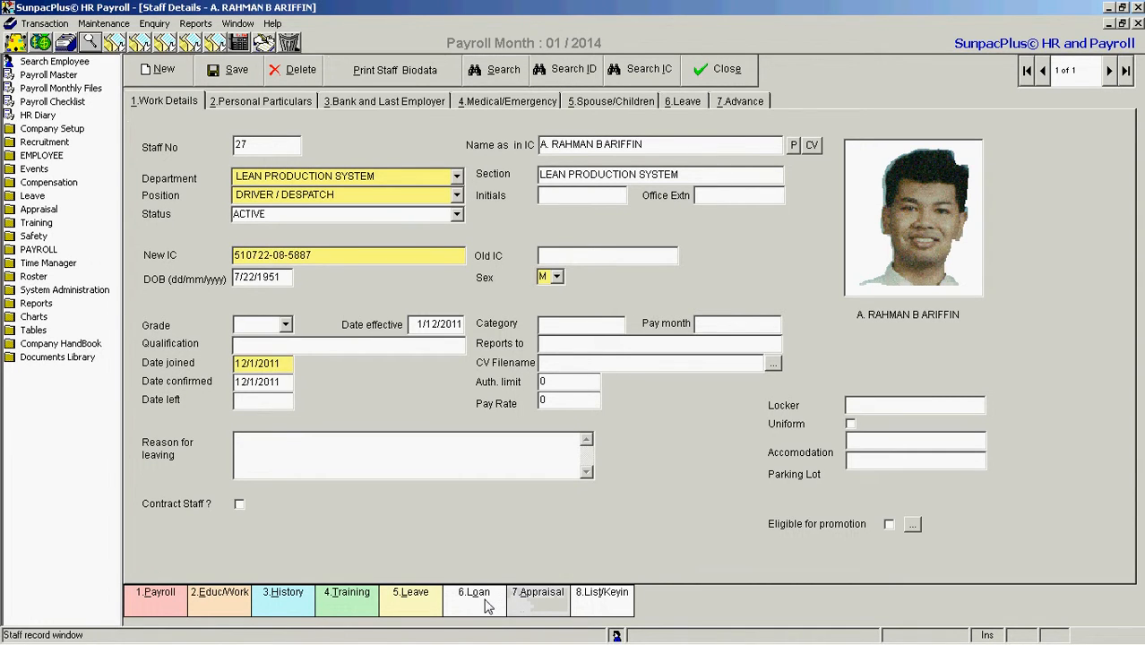
Open the staff appraisal search from Staff Details, go to the appraisal form (Laporan Penilaian Prestasi), and close it
click(542, 596)
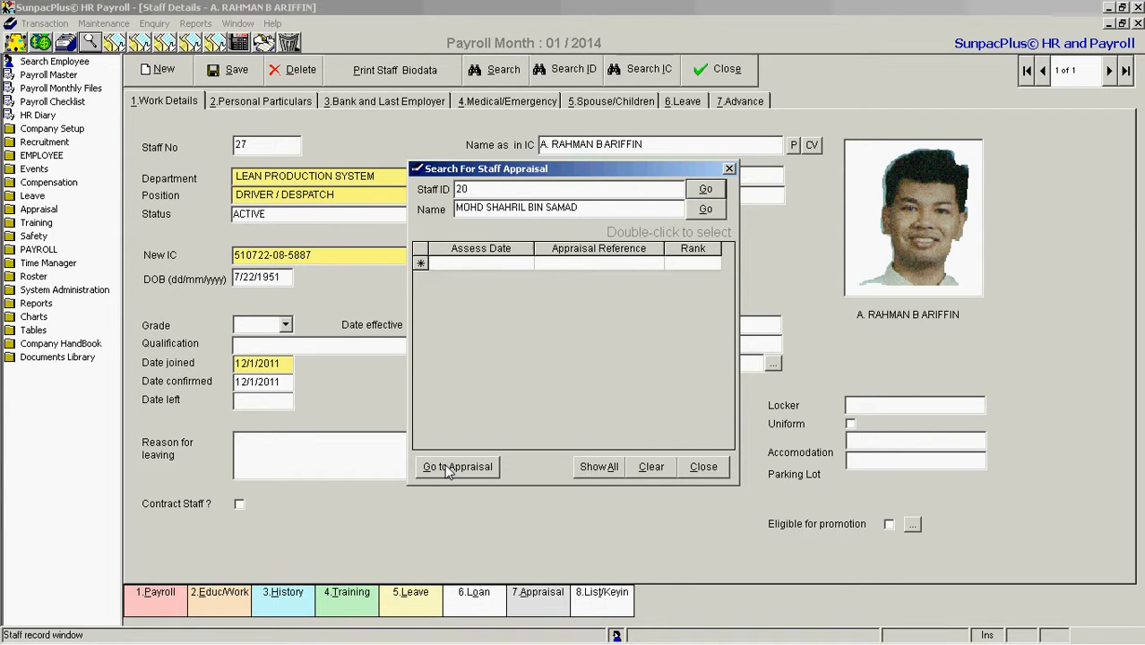
click(453, 467)
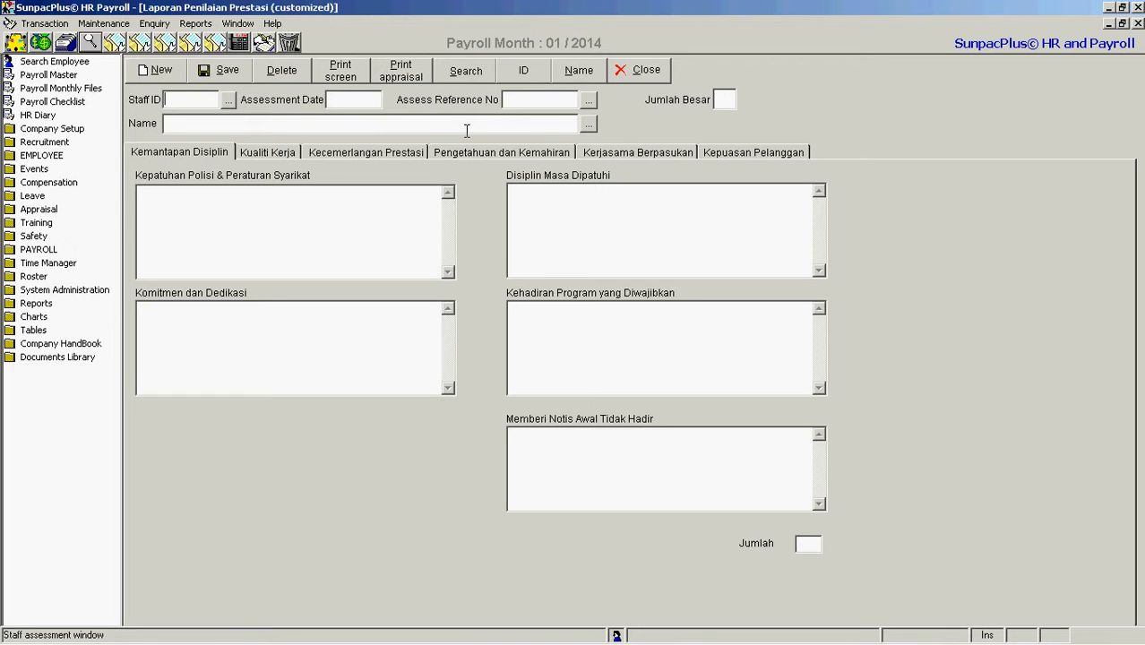
click(632, 74)
click(632, 76)
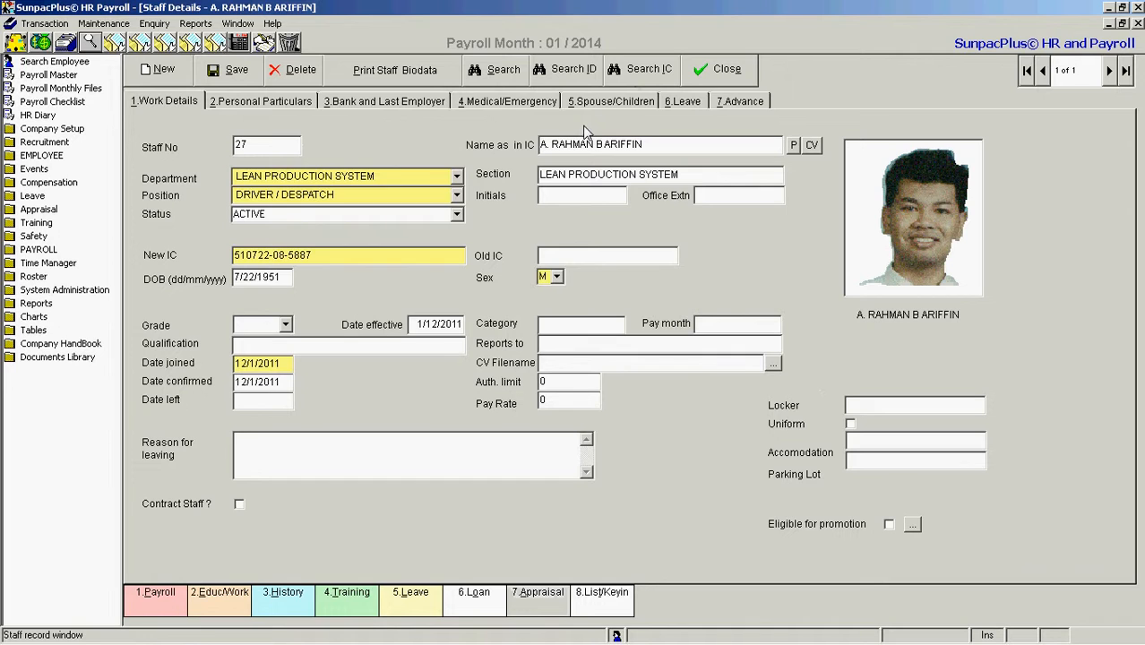
Close Staff Details and quit the HR Payroll application
click(716, 77)
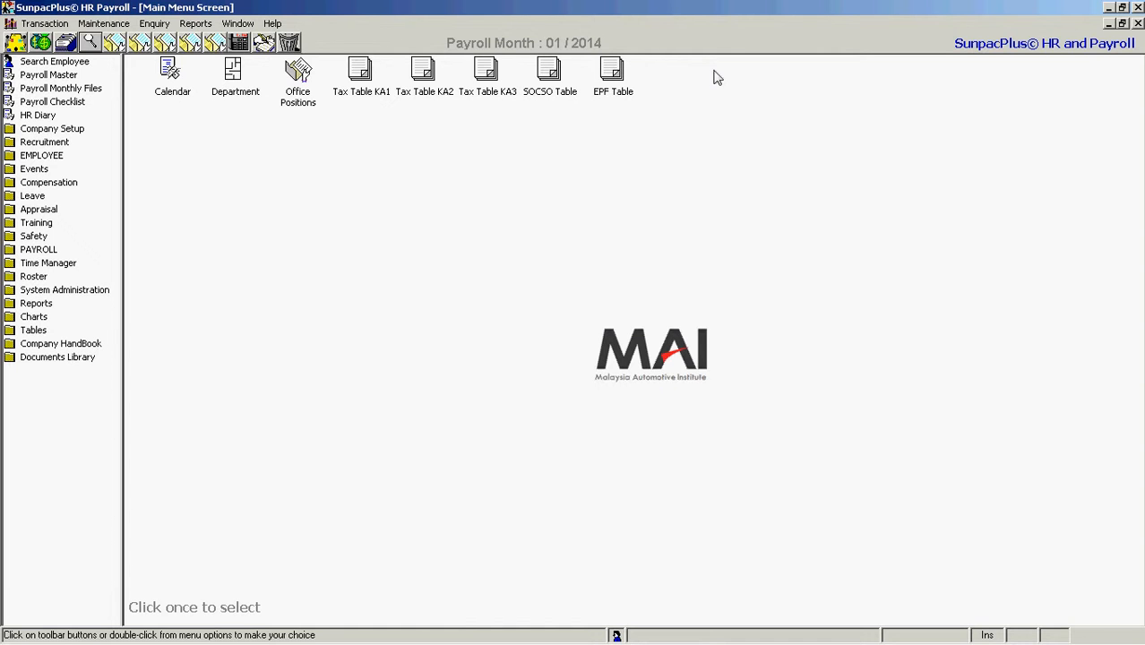
click(44, 23)
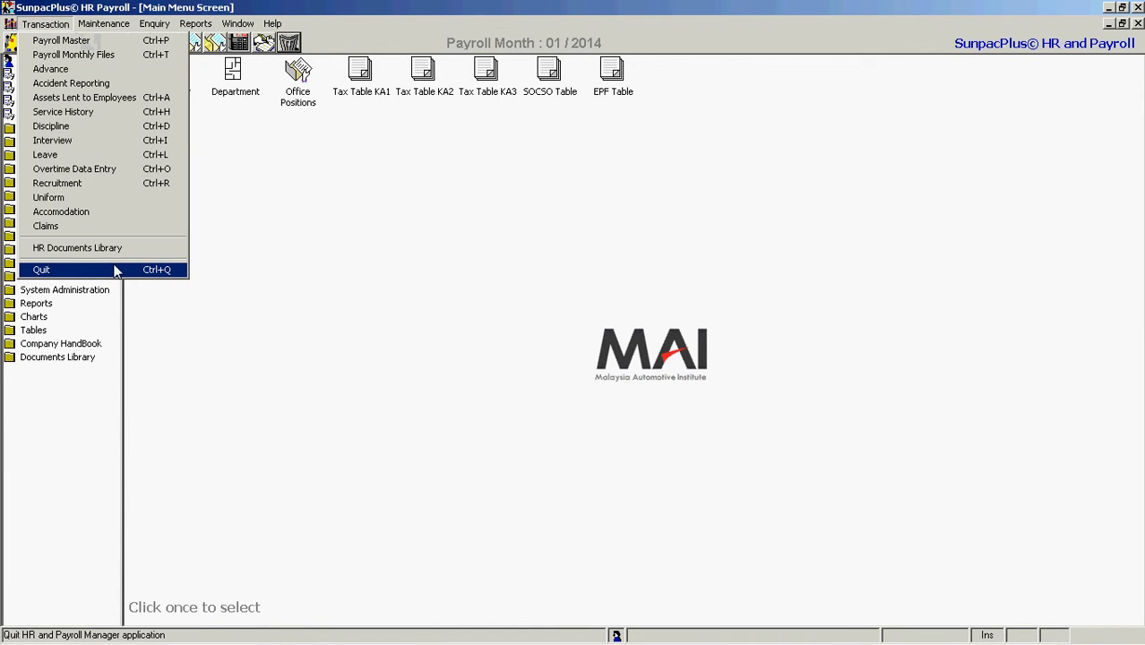
click(114, 270)
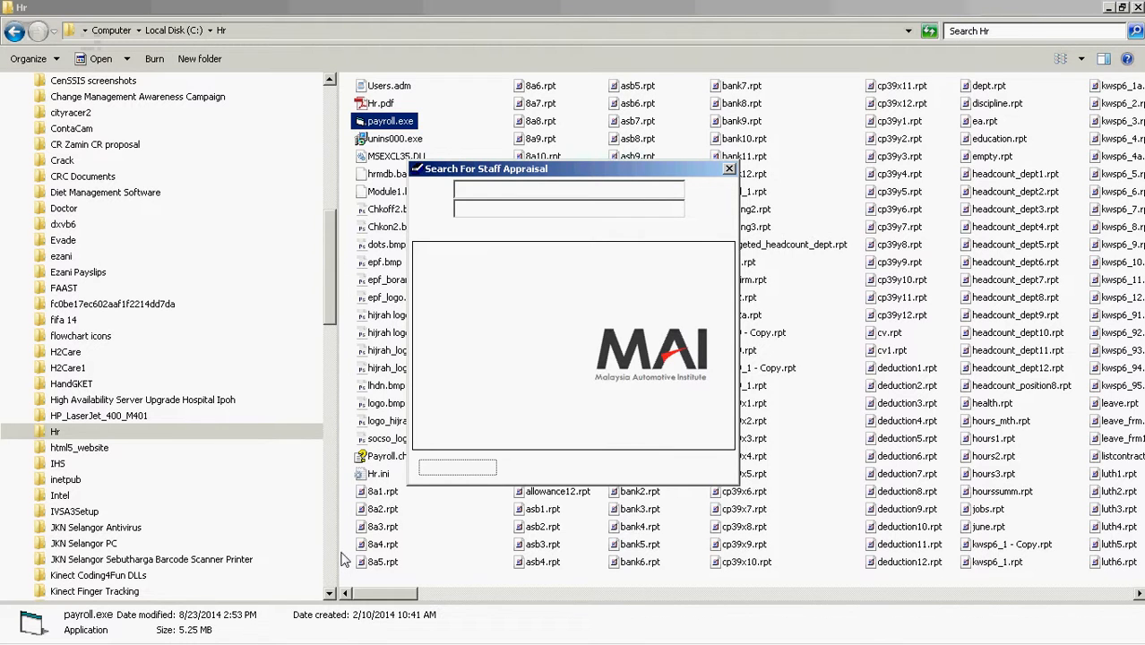
click(248, 625)
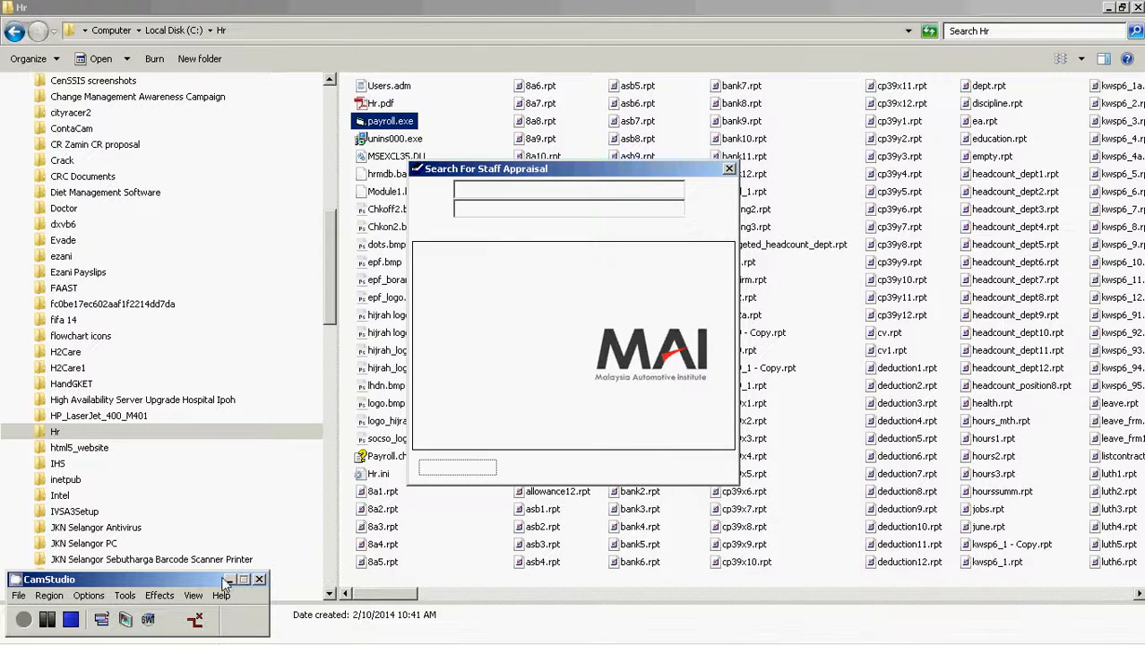